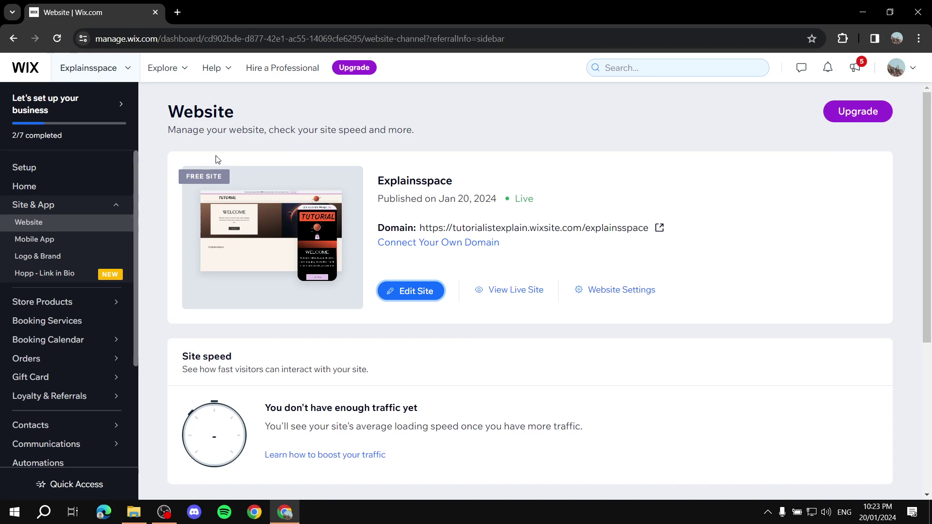
# - Browse the dashboard's booking services, store products and categories, then return to the website overview
pyautogui.click(109, 318)
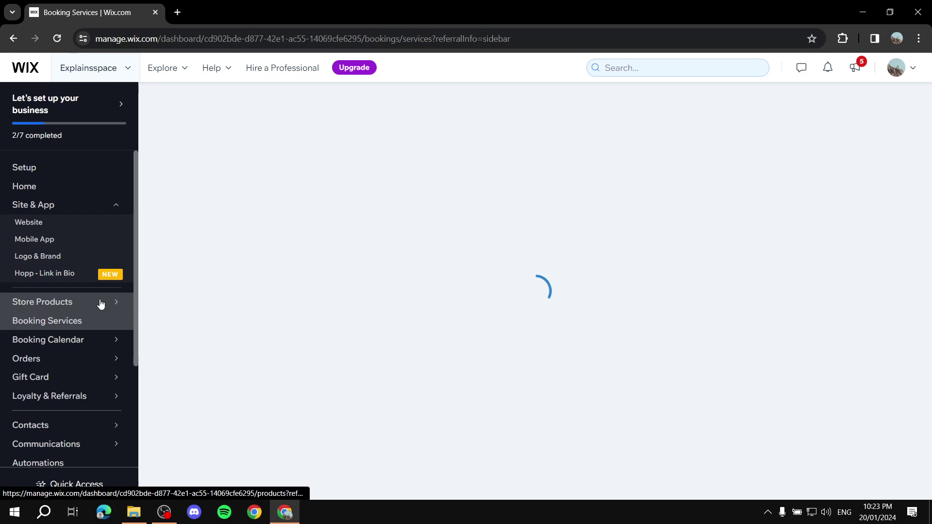
pyautogui.click(100, 304)
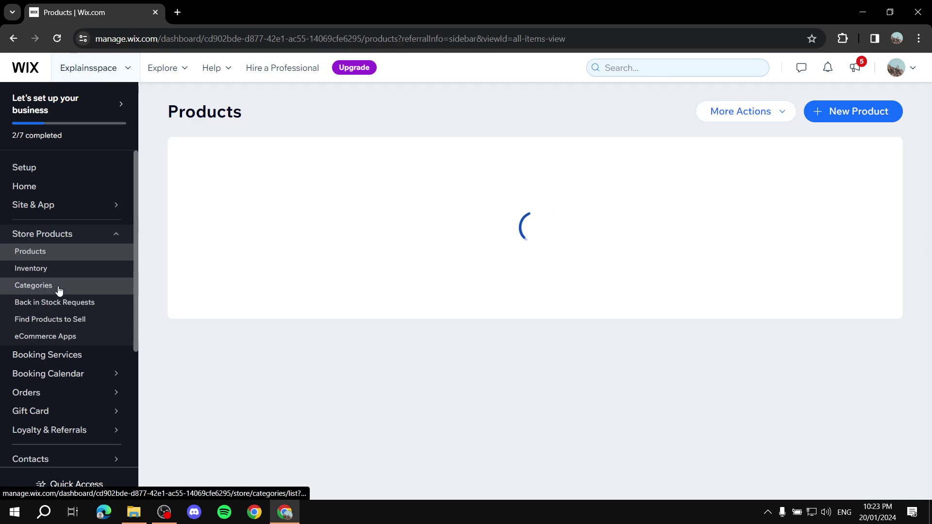
pyautogui.click(59, 290)
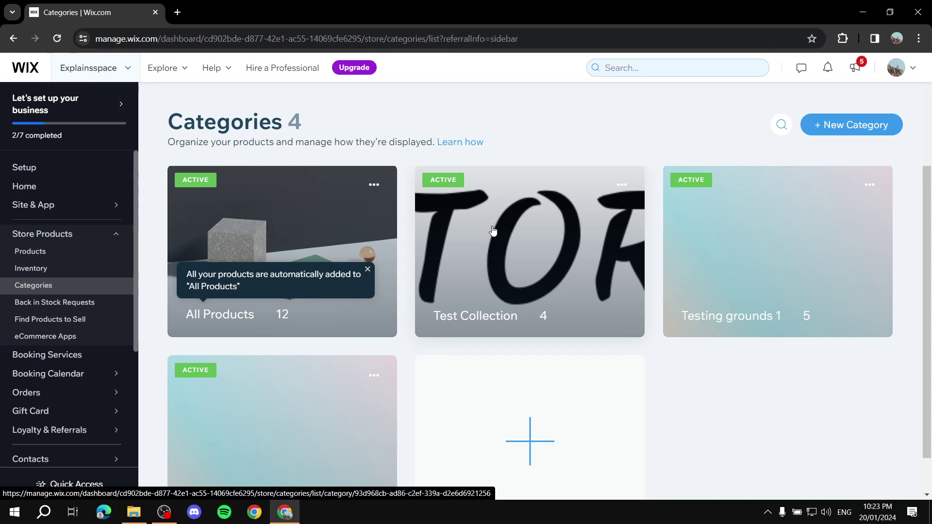
pyautogui.scroll(-1, 456, 343)
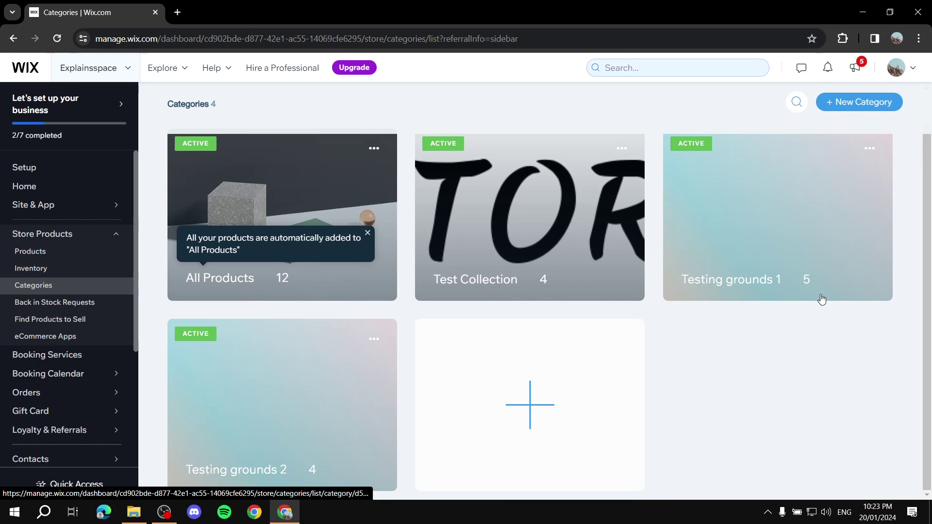
pyautogui.scroll(1, 545, 323)
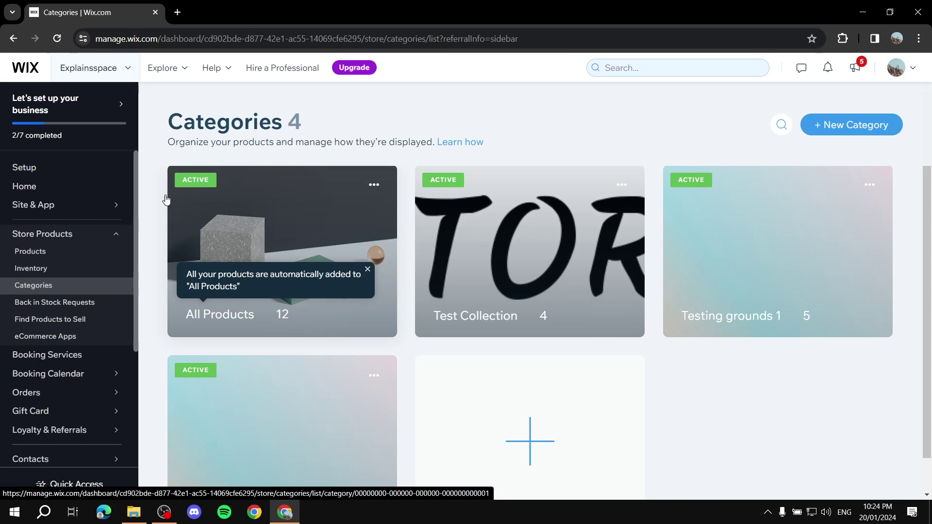
pyautogui.click(113, 203)
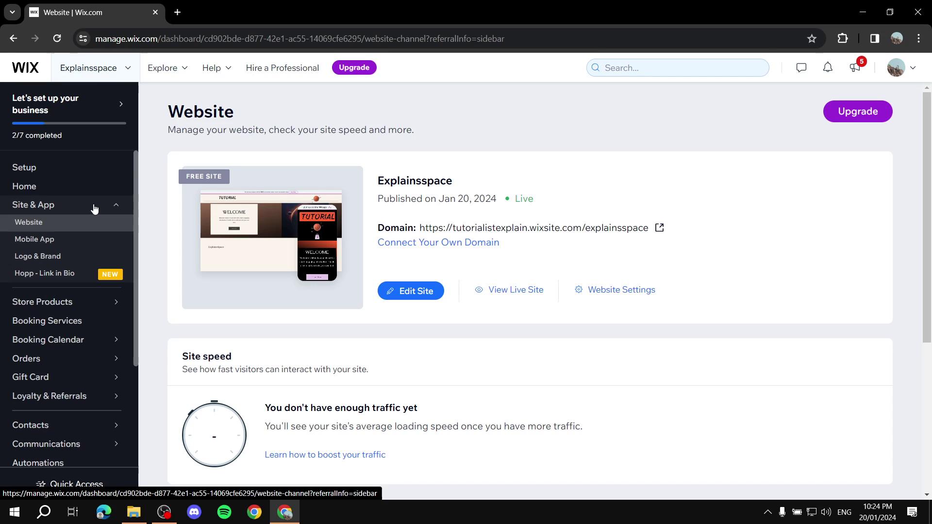
# - Open the Explainsspace site in the editor and show its list of site pages
pyautogui.click(407, 292)
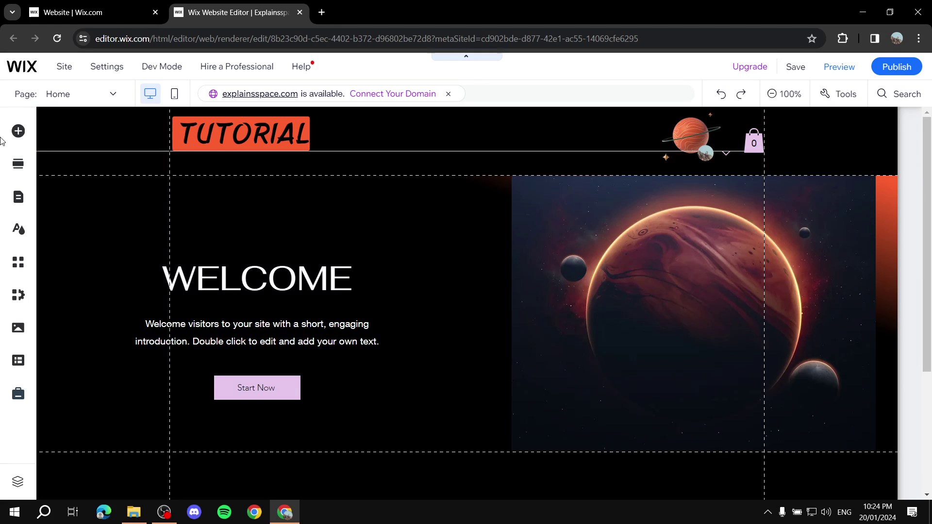
pyautogui.moveTo(64, 67)
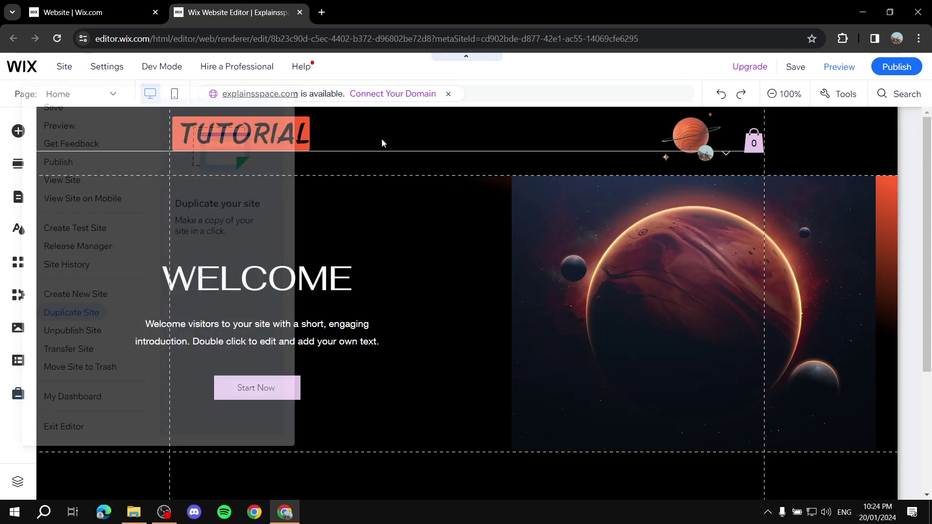
pyautogui.click(102, 101)
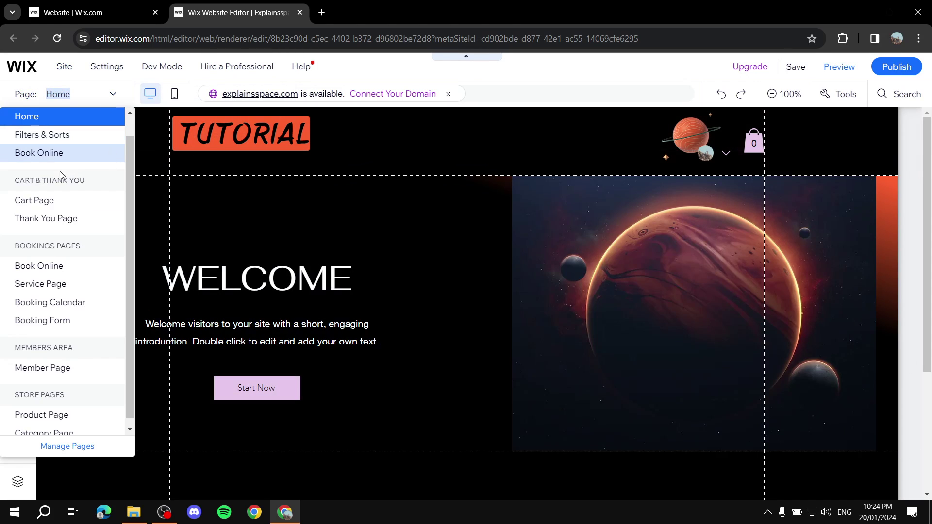
pyautogui.scroll(-1, 61, 190)
pyautogui.scroll(1, 62, 175)
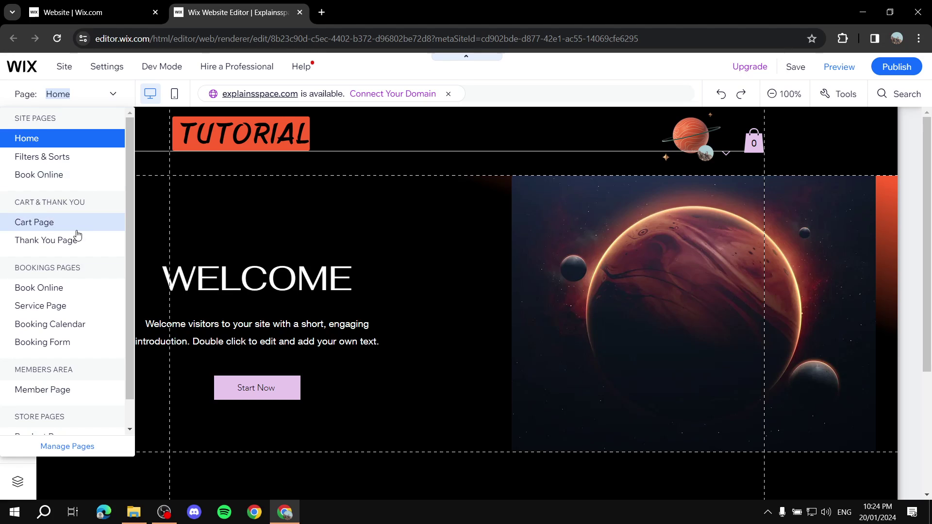
pyautogui.scroll(-1, 75, 238)
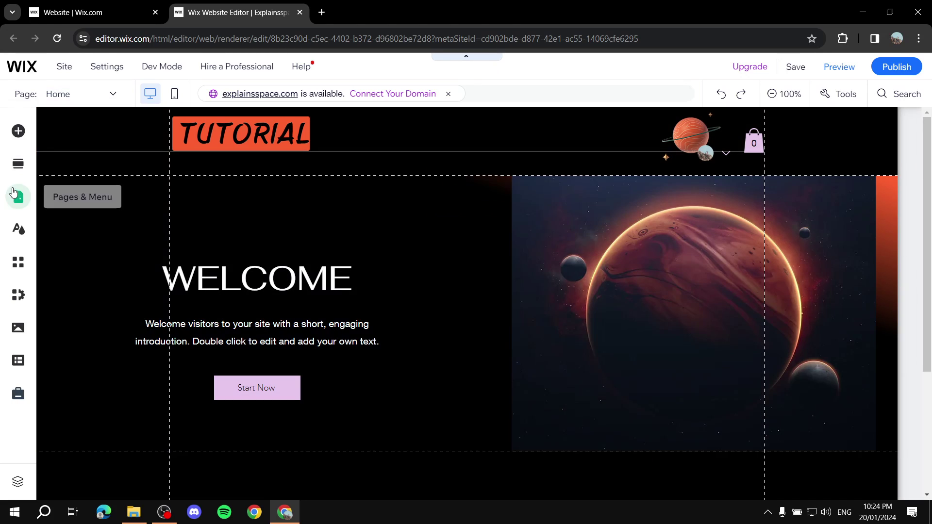
# - Go to the Shop page from Pages & Menu and select the All Products gallery
pyautogui.click(13, 194)
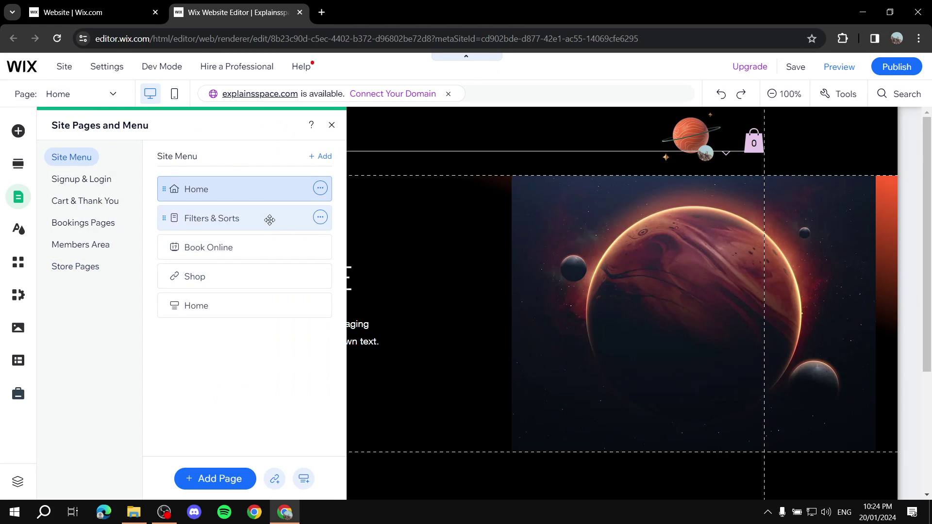
pyautogui.click(205, 277)
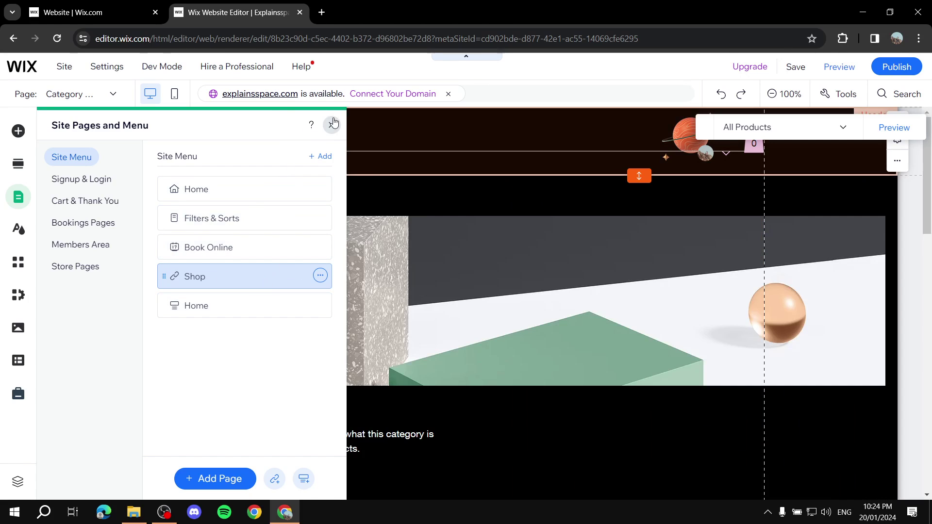
pyautogui.click(332, 125)
pyautogui.scroll(-5, 503, 279)
pyautogui.scroll(3, 502, 277)
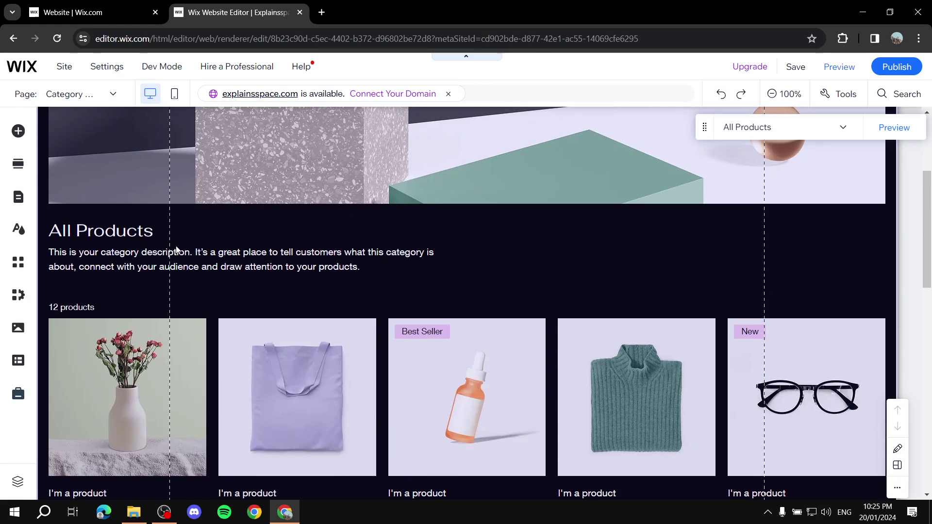
pyautogui.scroll(-6, 394, 251)
pyautogui.scroll(5, 534, 252)
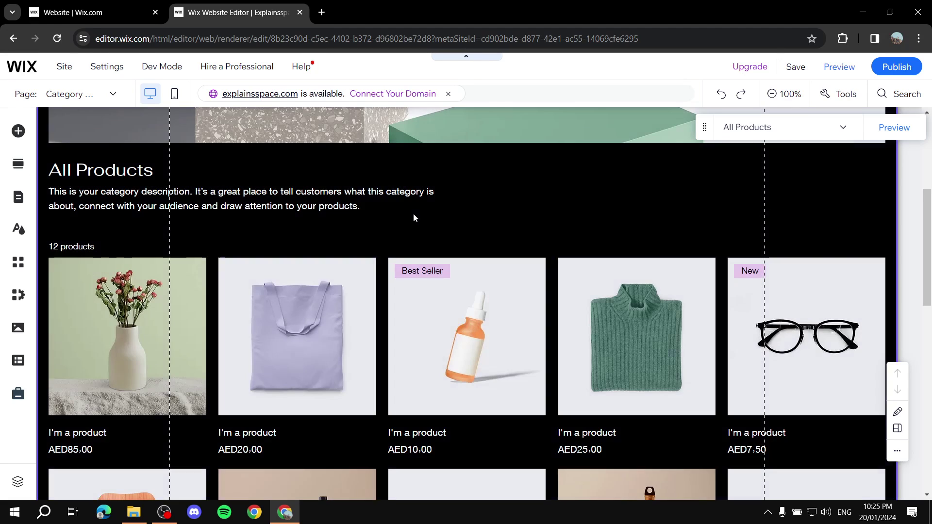
pyautogui.click(235, 232)
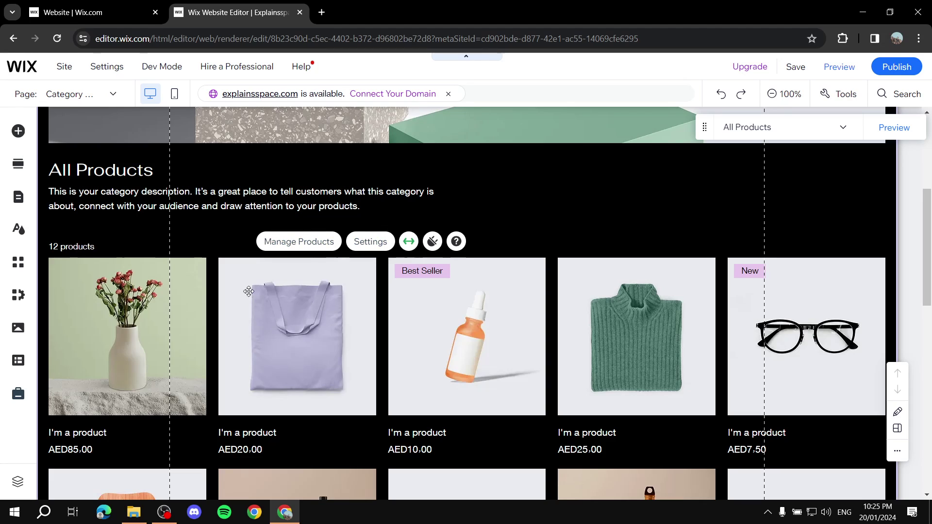
# - Switch on Show category list in the gallery's List settings, displaying the Collections list
pyautogui.click(362, 244)
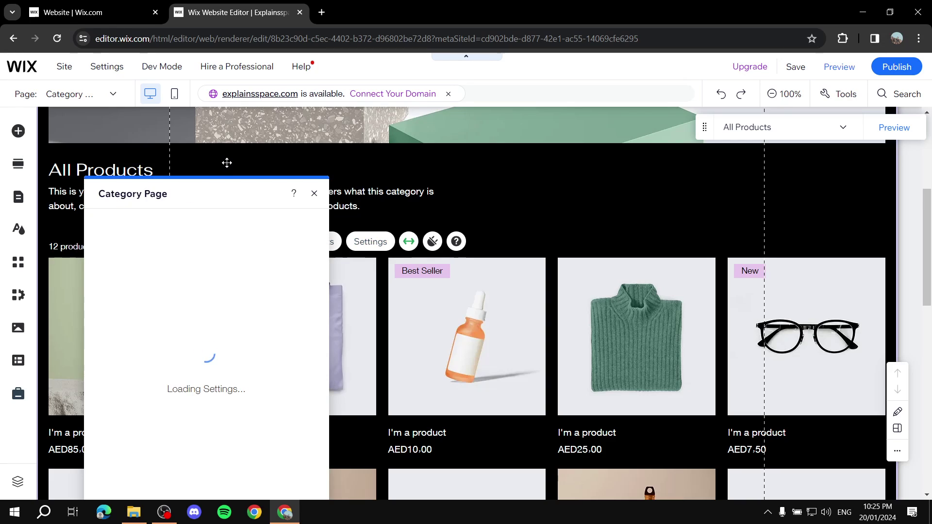
pyautogui.scroll(-1, 248, 173)
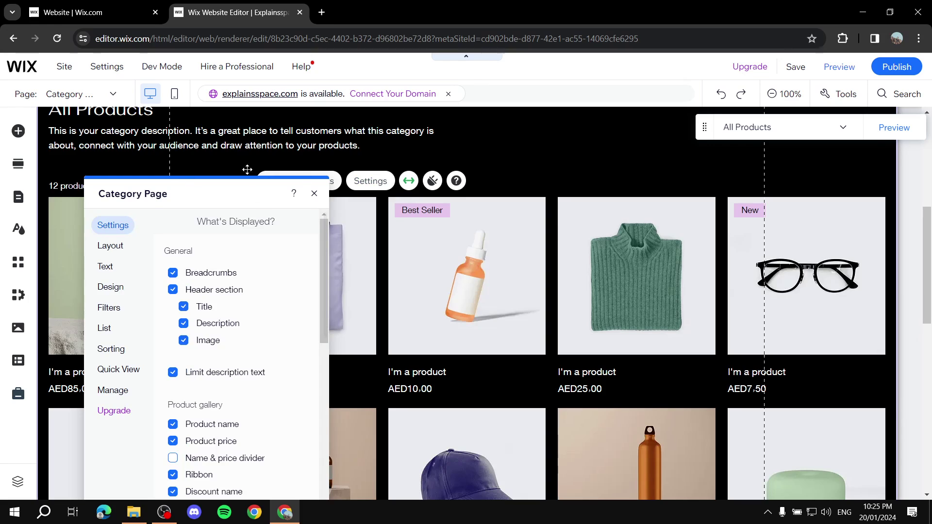
pyautogui.scroll(2, 474, 198)
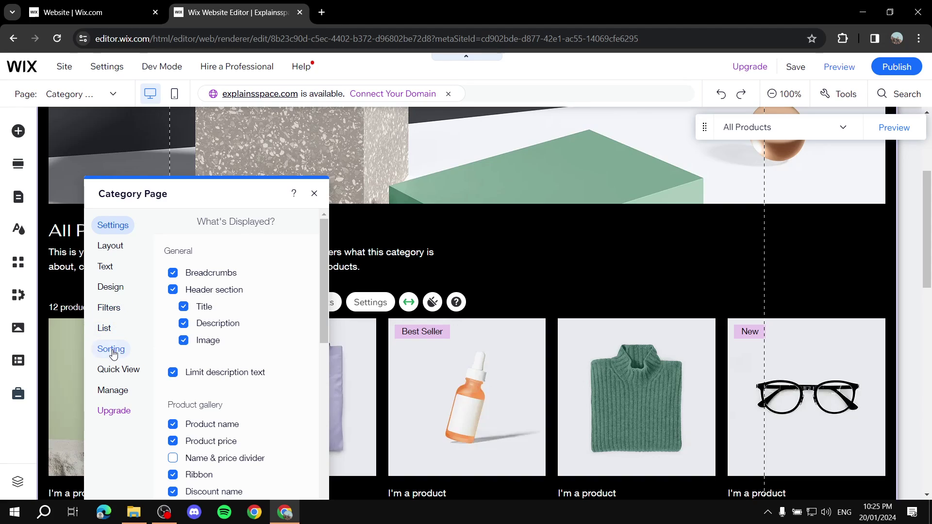
pyautogui.click(105, 329)
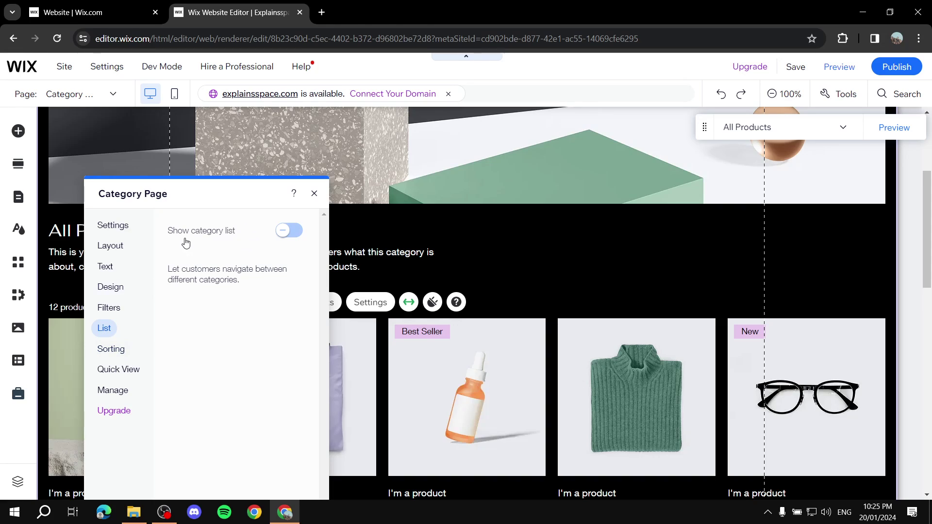
pyautogui.click(283, 234)
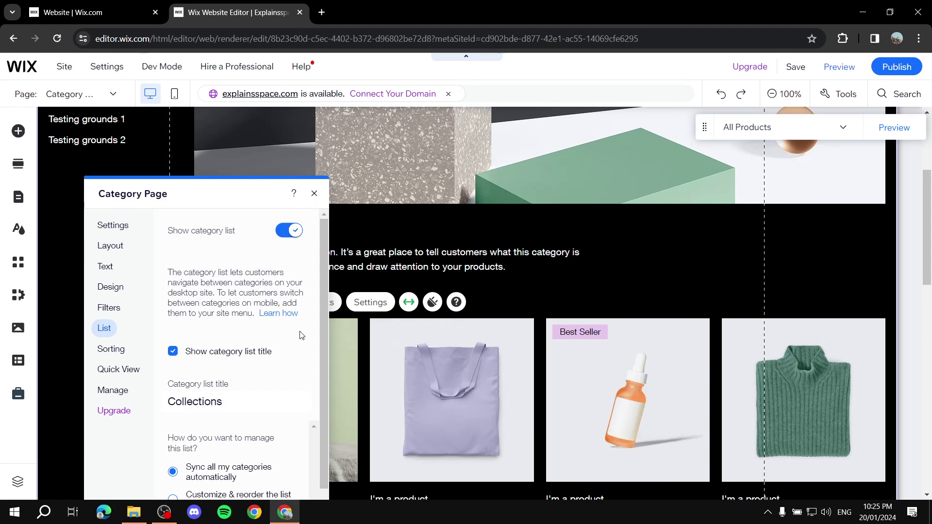
pyautogui.click(330, 184)
pyautogui.scroll(4, 145, 235)
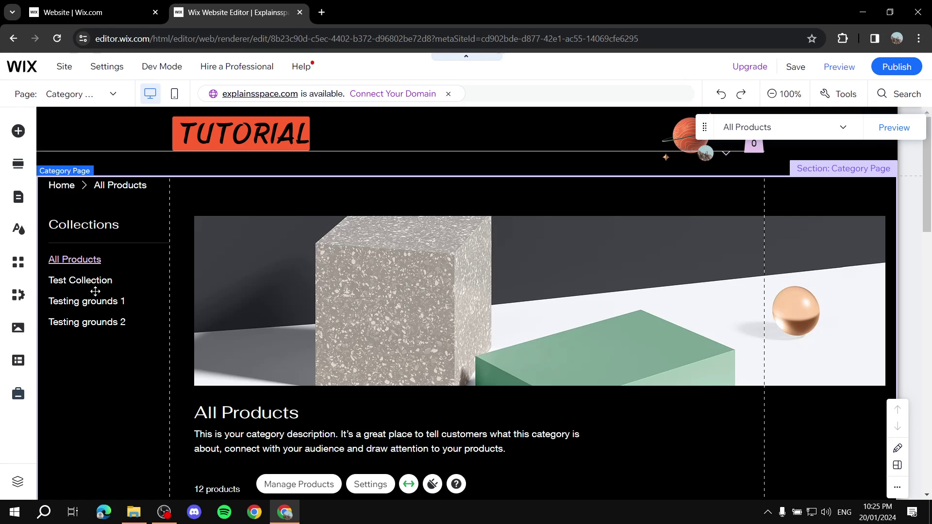
pyautogui.scroll(-3, 204, 310)
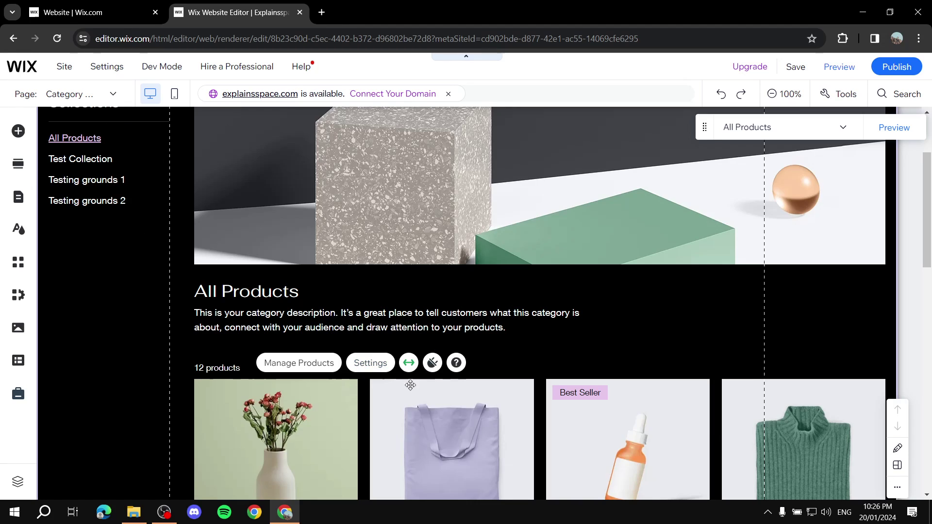
# - Change the category list title from Collections to 'Filter here', then switch to the dashboard
pyautogui.click(371, 362)
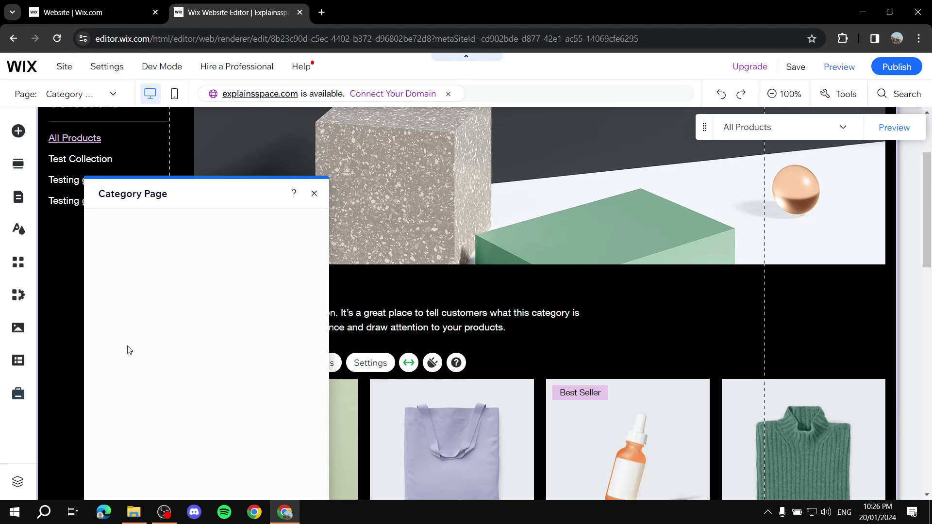
pyautogui.click(106, 328)
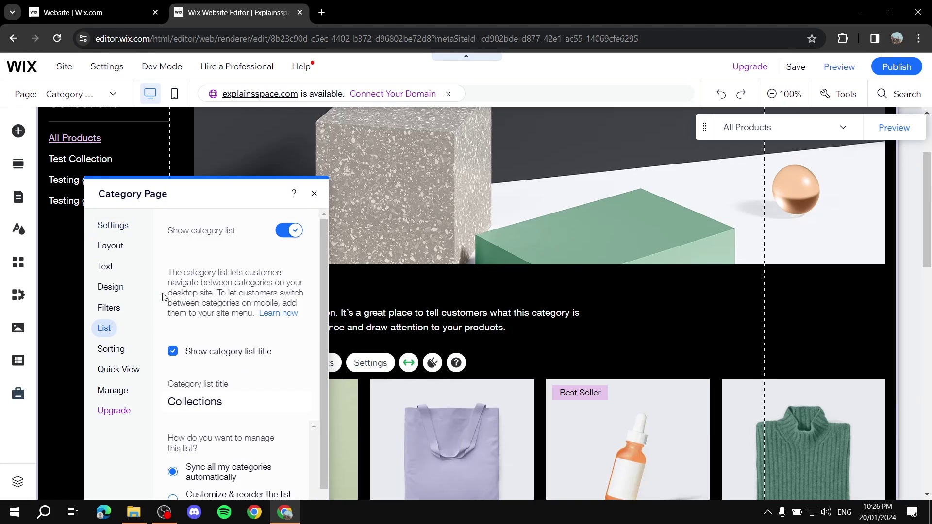
pyautogui.scroll(-1, 264, 296)
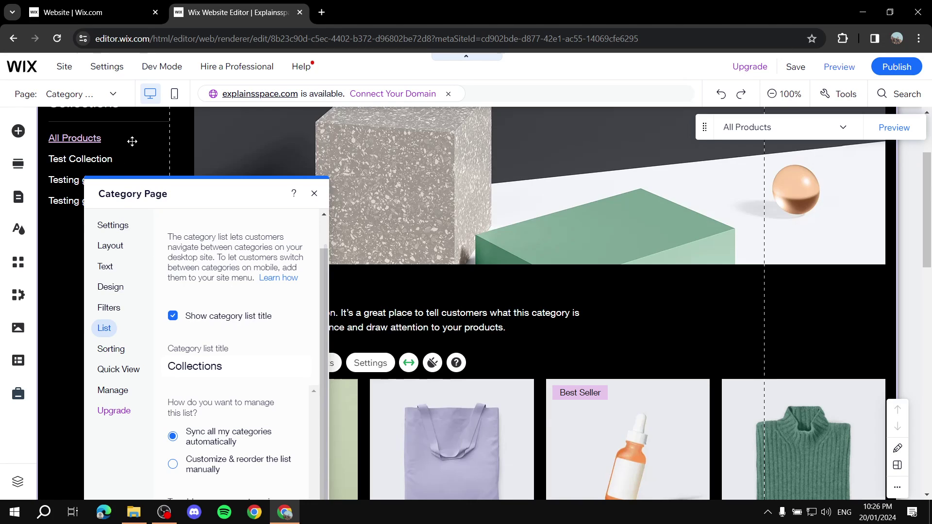
pyautogui.scroll(3, 129, 141)
pyautogui.scroll(-2, 78, 248)
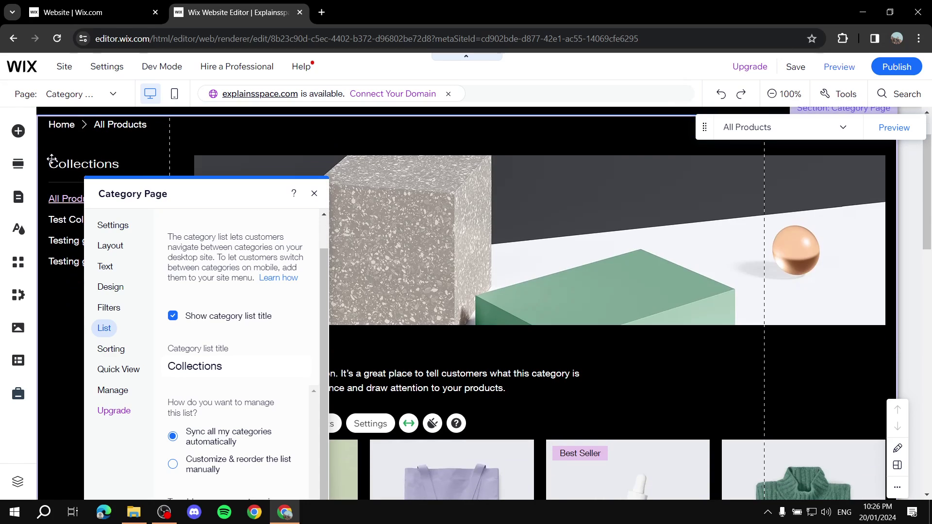
pyautogui.doubleClick(242, 365)
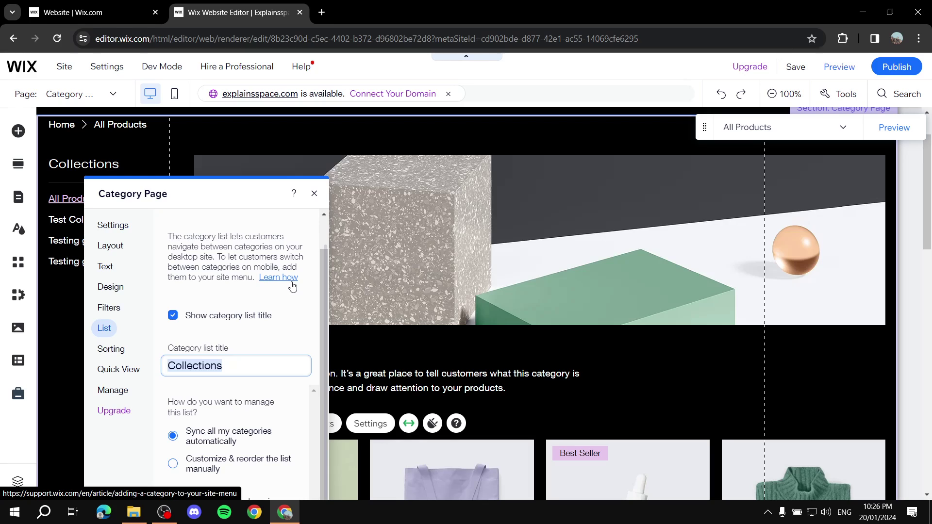
pyautogui.write('Fi')
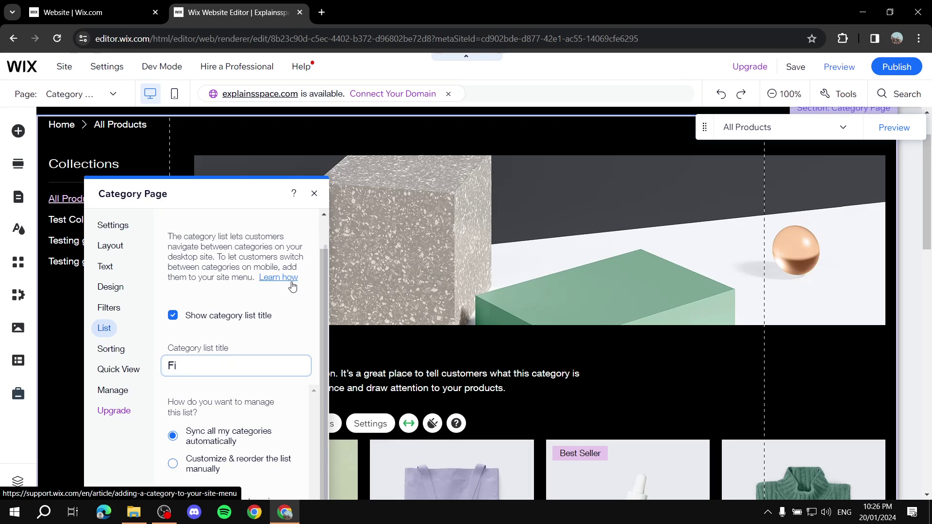
pyautogui.write('ktelter here')
pyautogui.click(285, 333)
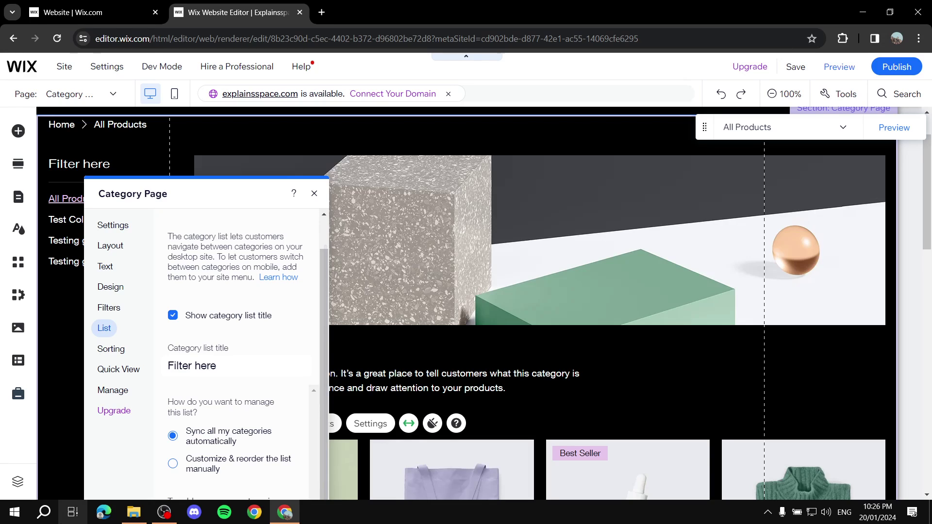
pyautogui.click(120, 4)
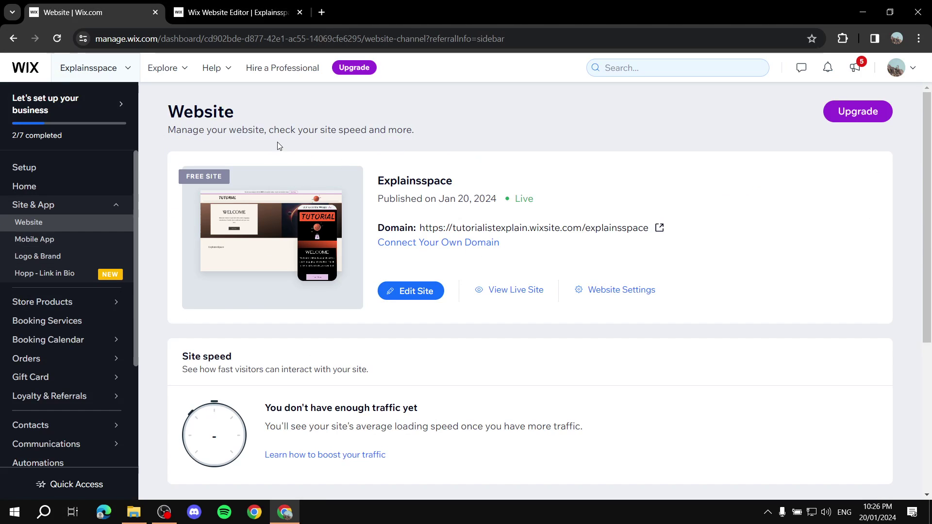
# - Check the store products and categories pages in the dashboard, then return to the editor
pyautogui.click(108, 306)
pyautogui.click(29, 286)
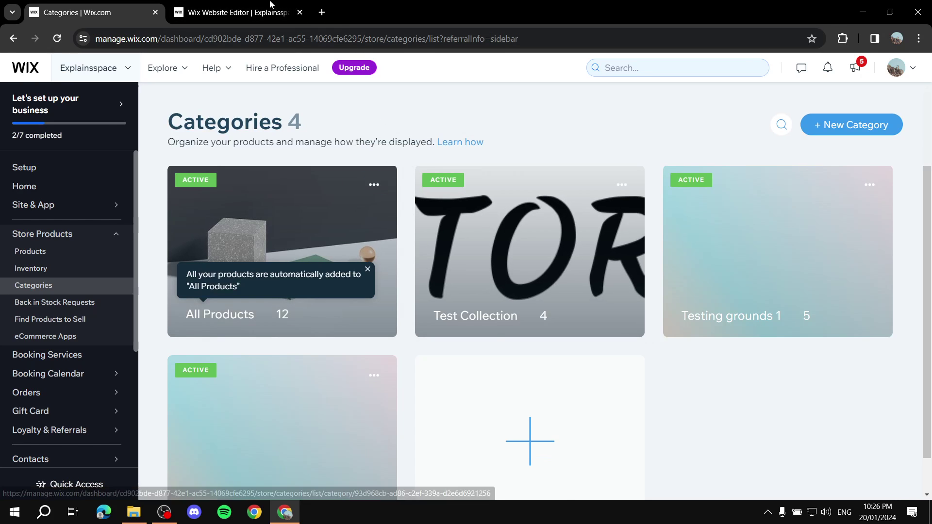
pyautogui.click(229, 12)
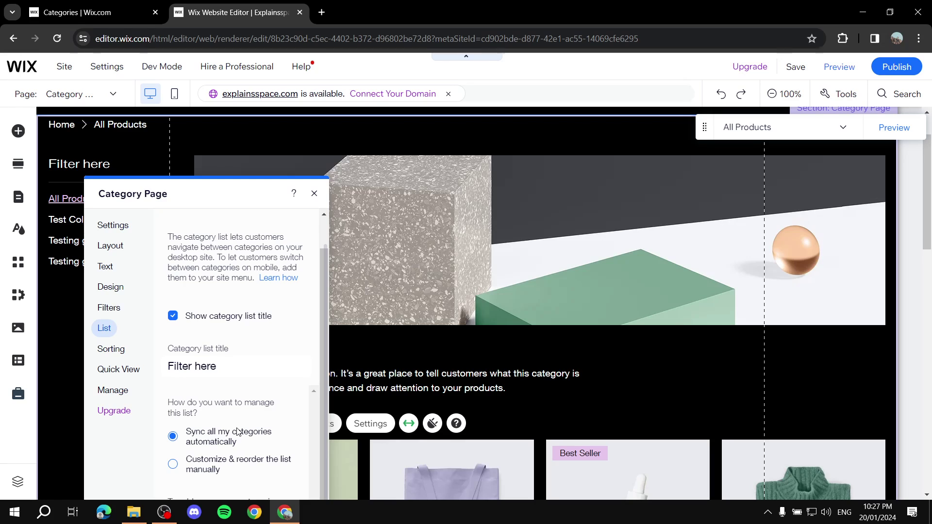
pyautogui.click(235, 461)
pyautogui.scroll(-2, 263, 428)
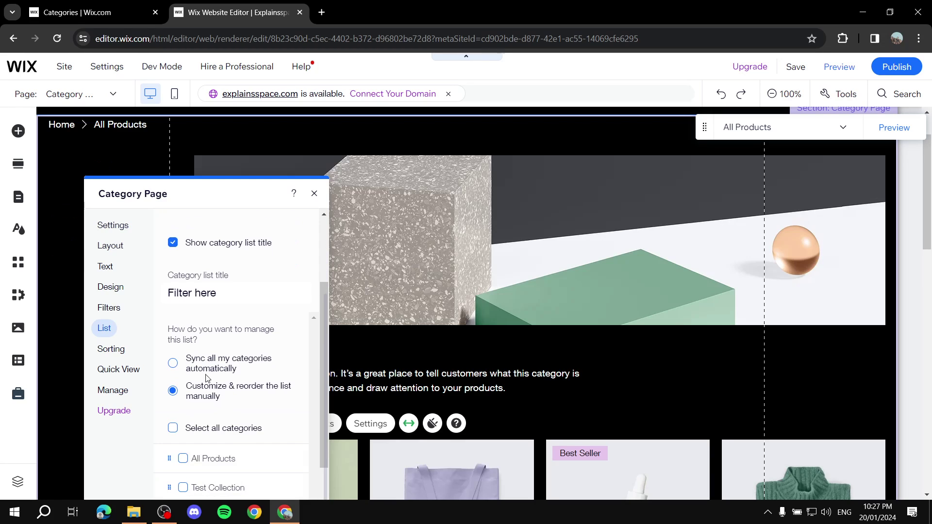
pyautogui.scroll(-1, 233, 450)
pyautogui.scroll(-1, 223, 359)
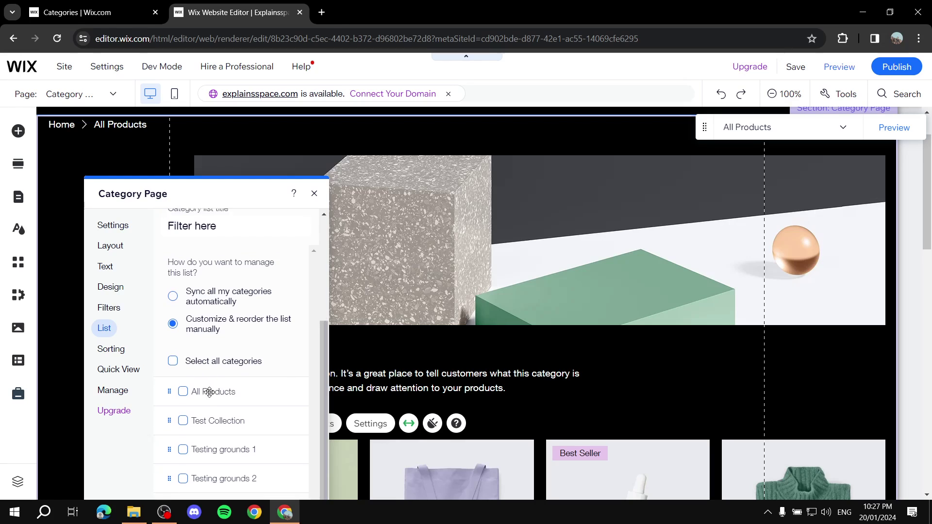
pyautogui.click(183, 400)
pyautogui.click(183, 459)
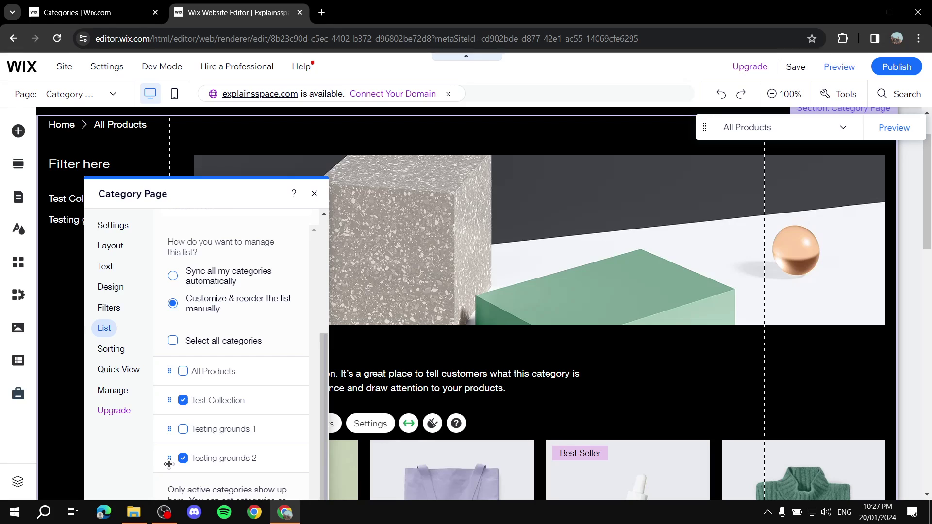
pyautogui.moveTo(170, 460); pyautogui.dragTo(170, 422)
pyautogui.click(183, 272)
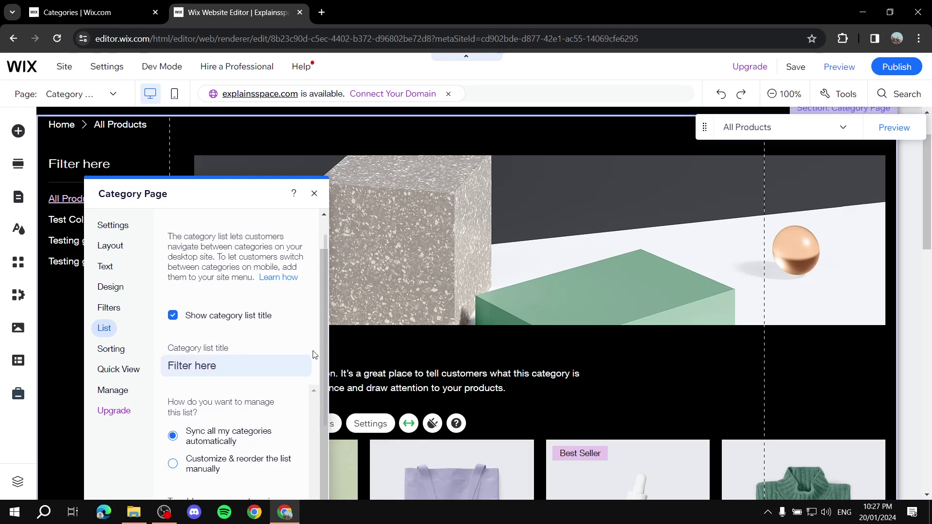
# - Enable 'Sort by' options in Sorting and change the label from 'Sort by:' to 'Sort'
pyautogui.click(117, 351)
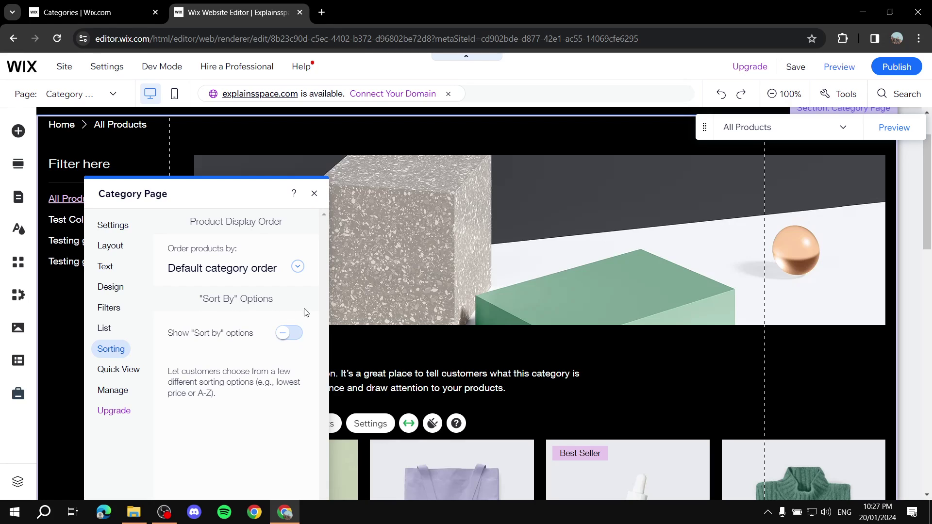
pyautogui.click(301, 332)
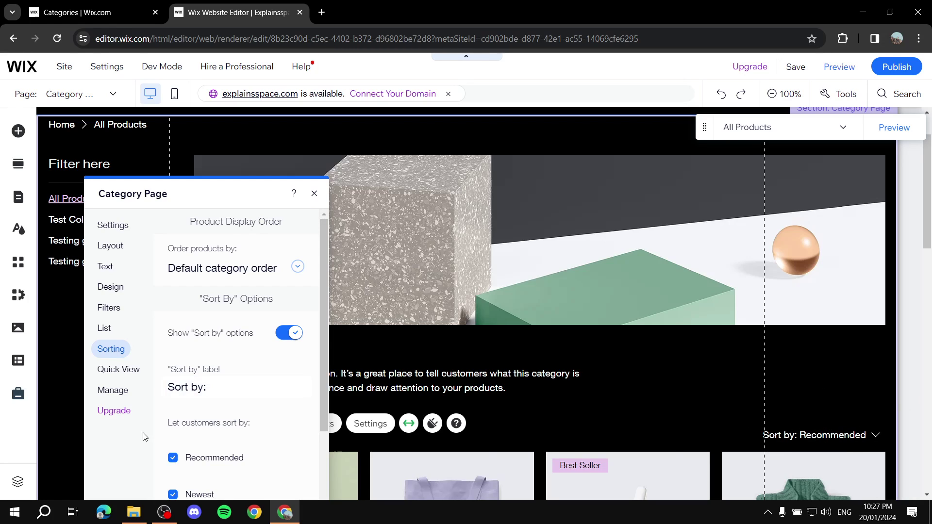
pyautogui.scroll(-3, 187, 437)
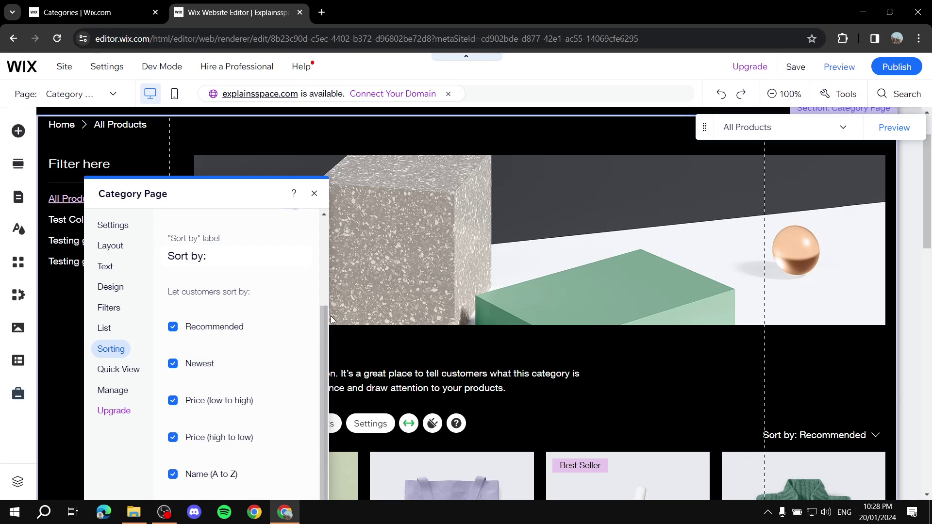
pyautogui.tripleClick(224, 256)
pyautogui.press('BackSpace')
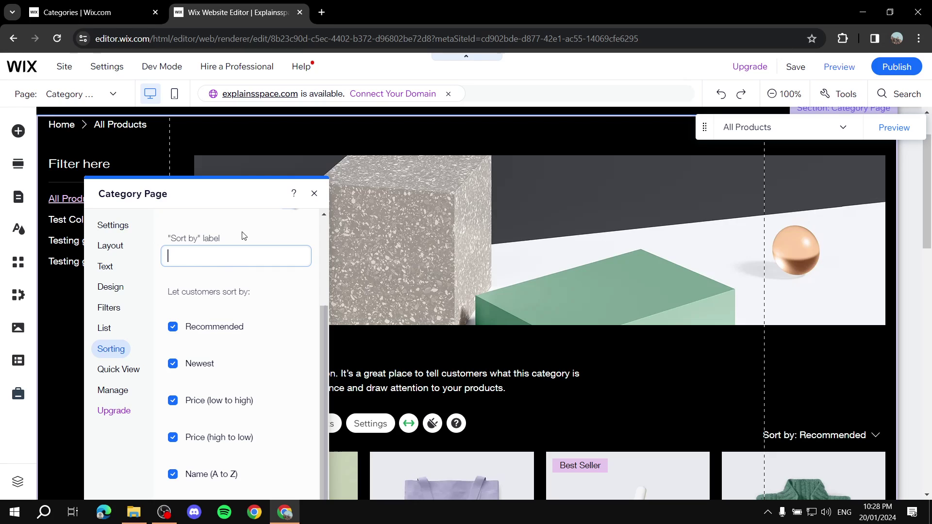
pyautogui.write('Sort')
pyautogui.click(238, 225)
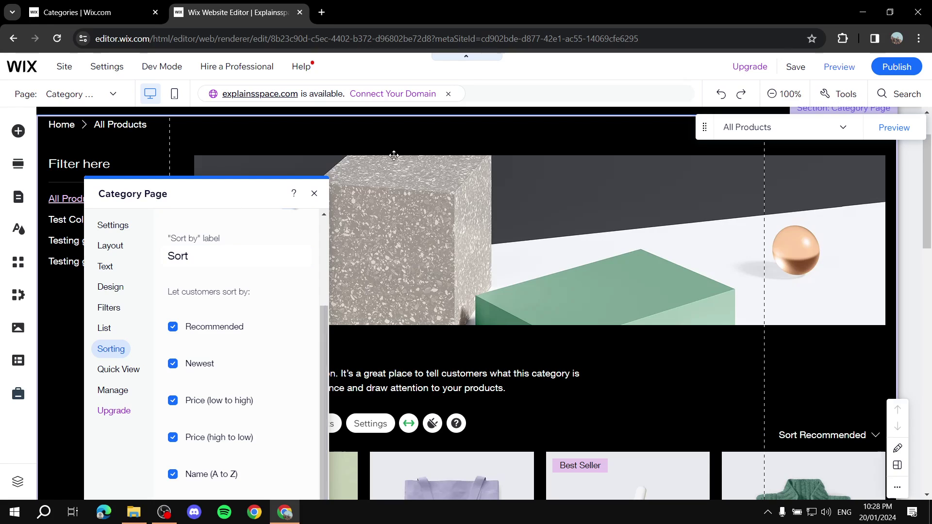
pyautogui.click(314, 193)
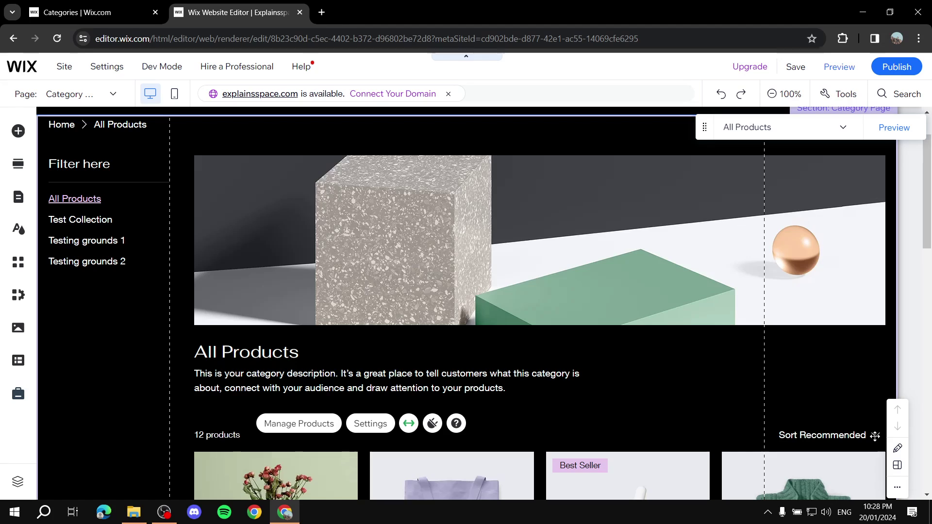
# - Turn on Show filters in the gallery's Filters settings, keeping the 'Filter by' title and applied filters
pyautogui.scroll(-1, 901, 364)
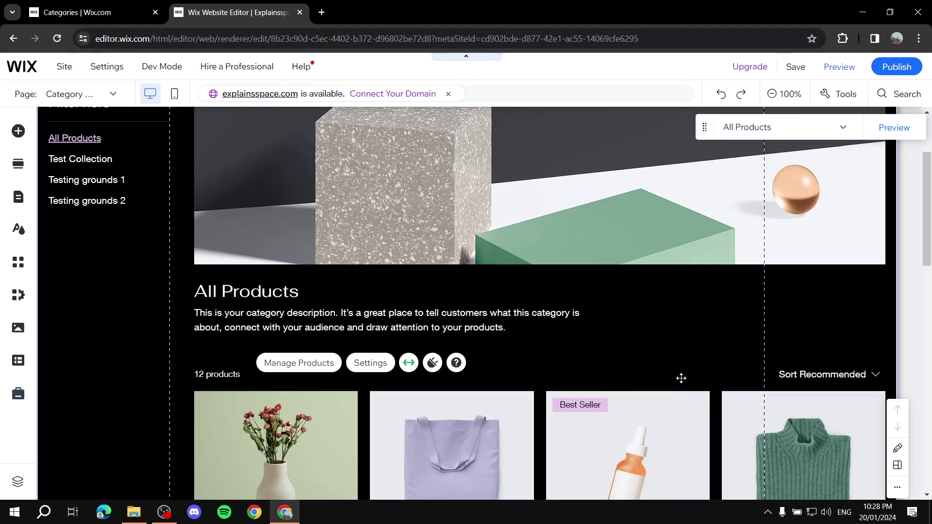
pyautogui.click(371, 363)
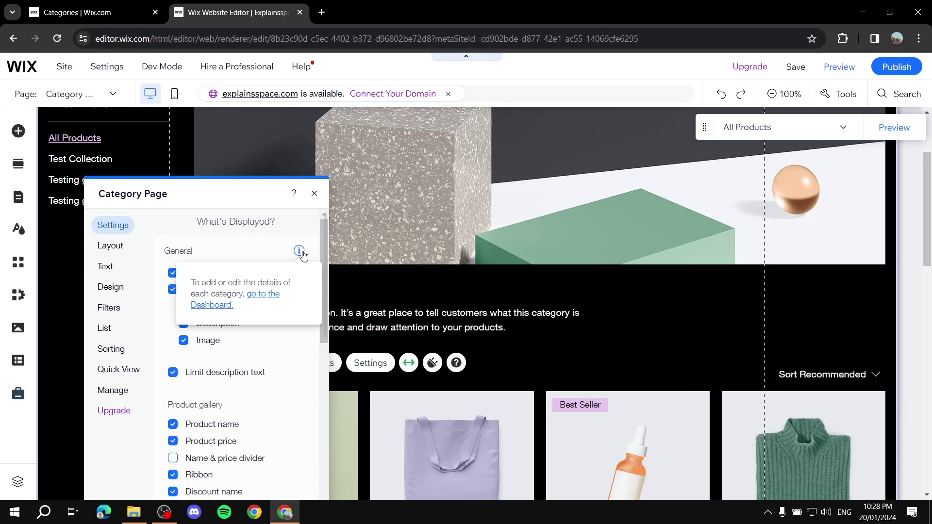
pyautogui.click(109, 307)
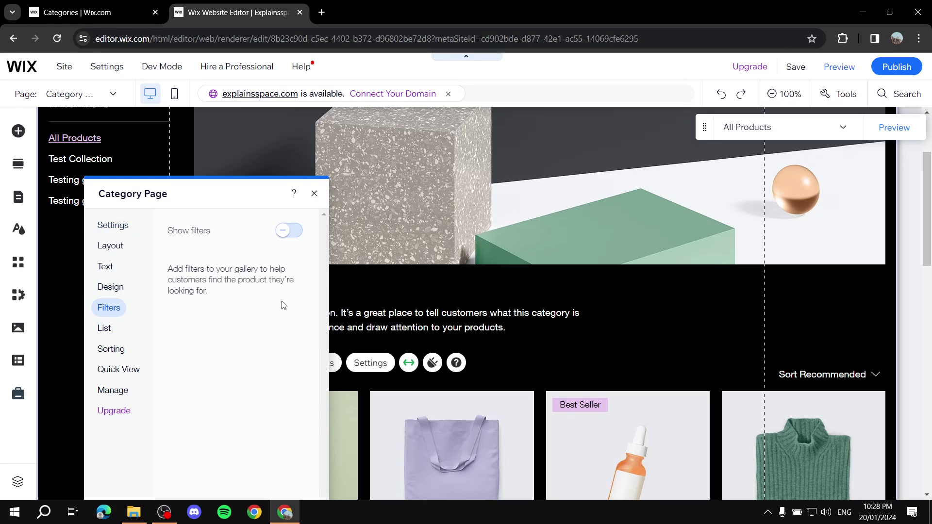
pyautogui.click(288, 232)
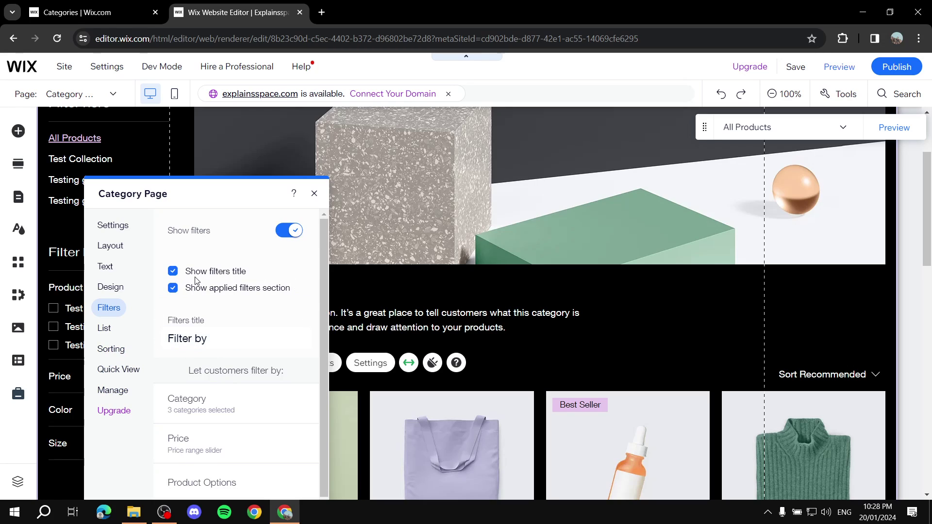
pyautogui.click(227, 332)
pyautogui.hotkey('ctrl', 'a')
pyautogui.press('BackSpace')
pyautogui.click(202, 321)
pyautogui.click(250, 288)
pyautogui.click(215, 290)
# - Review the Product Options, Price and Category filter options, opening the Price filter's edit view
pyautogui.scroll(-1, 213, 310)
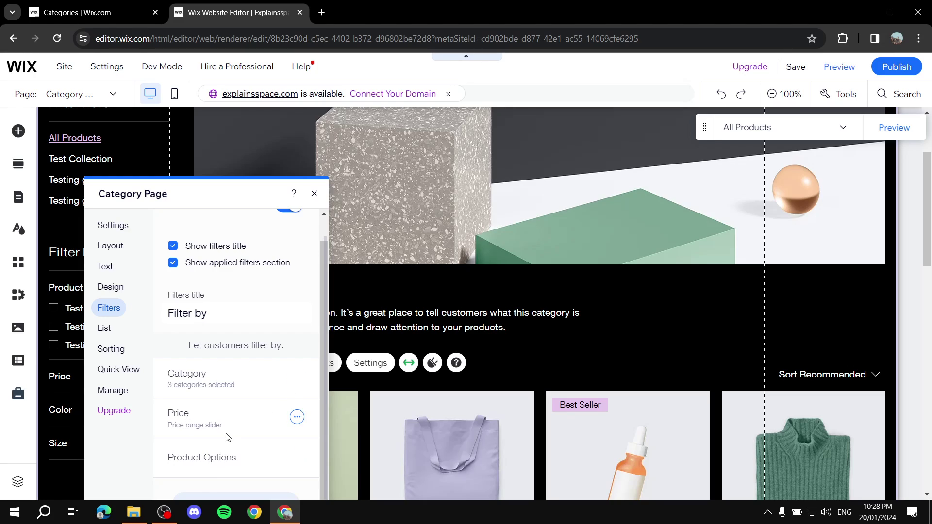
pyautogui.click(296, 458)
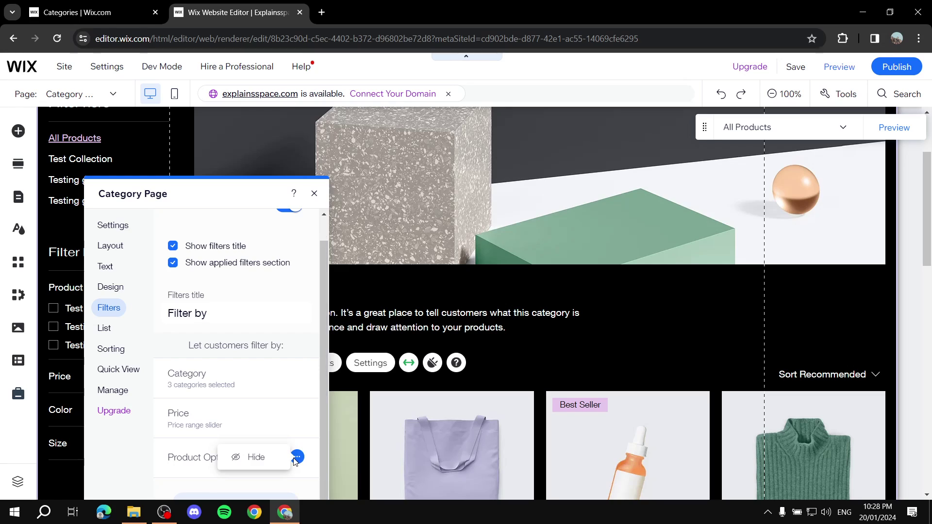
pyautogui.click(297, 416)
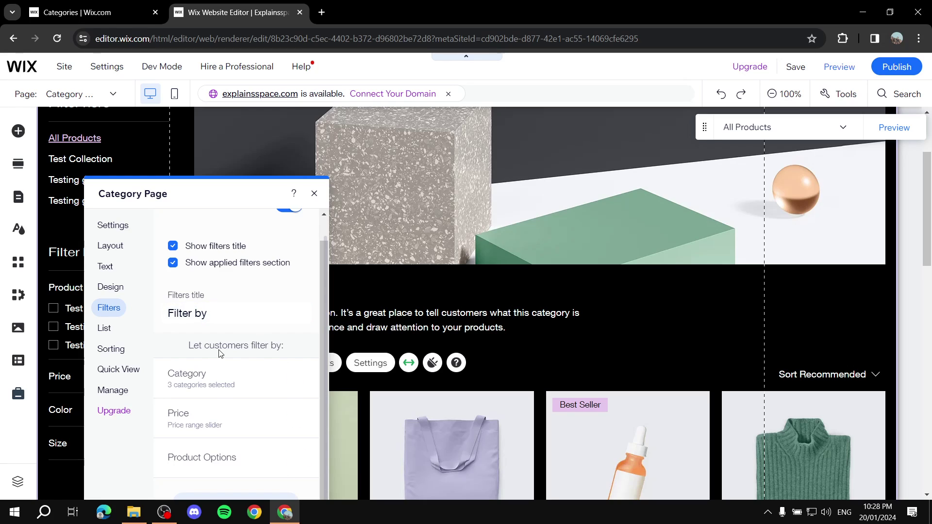
pyautogui.scroll(1, 184, 350)
pyautogui.click(183, 289)
pyautogui.scroll(-1, 245, 368)
pyautogui.click(296, 261)
pyautogui.click(297, 416)
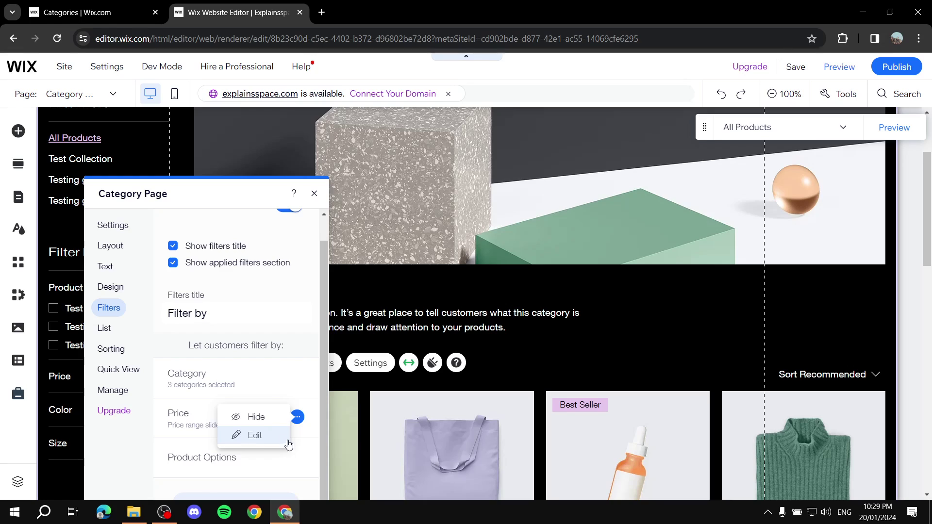
pyautogui.click(249, 435)
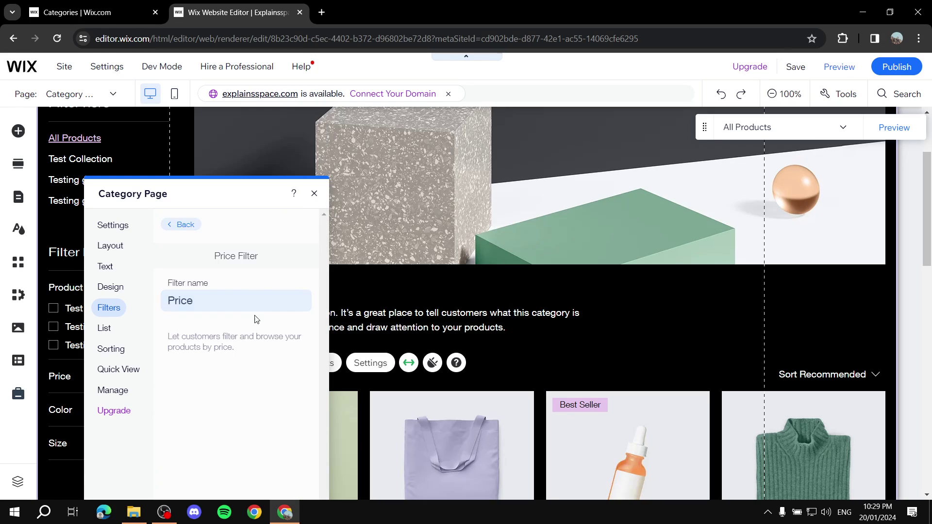
pyautogui.click(183, 224)
pyautogui.scroll(-1, 231, 367)
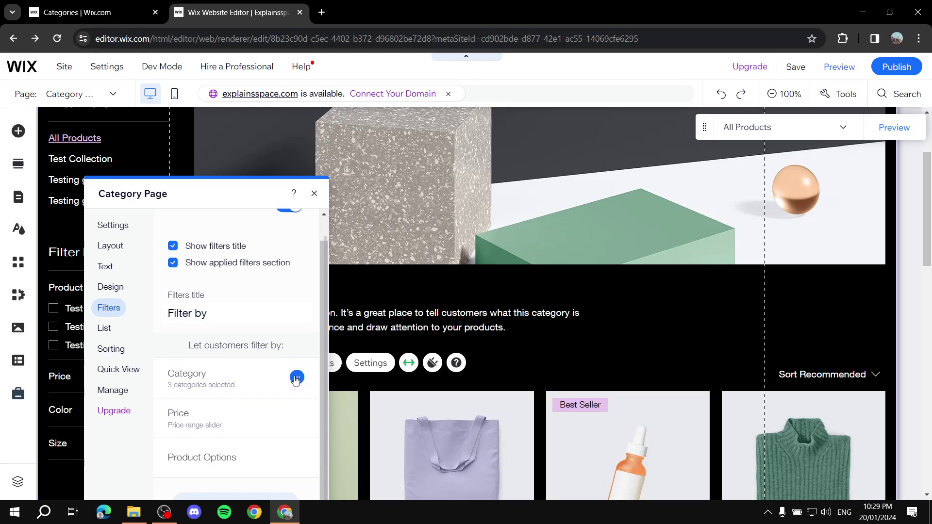
pyautogui.click(296, 378)
pyautogui.click(254, 393)
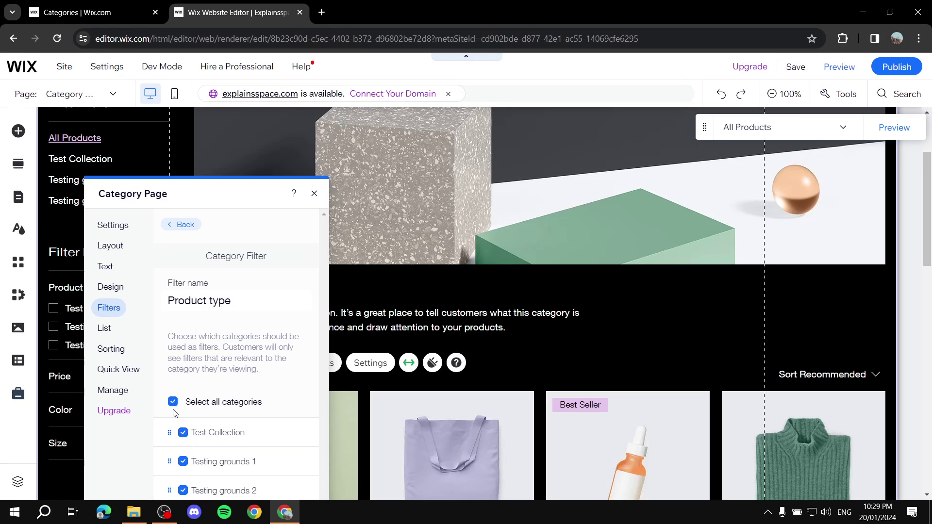
pyautogui.click(182, 224)
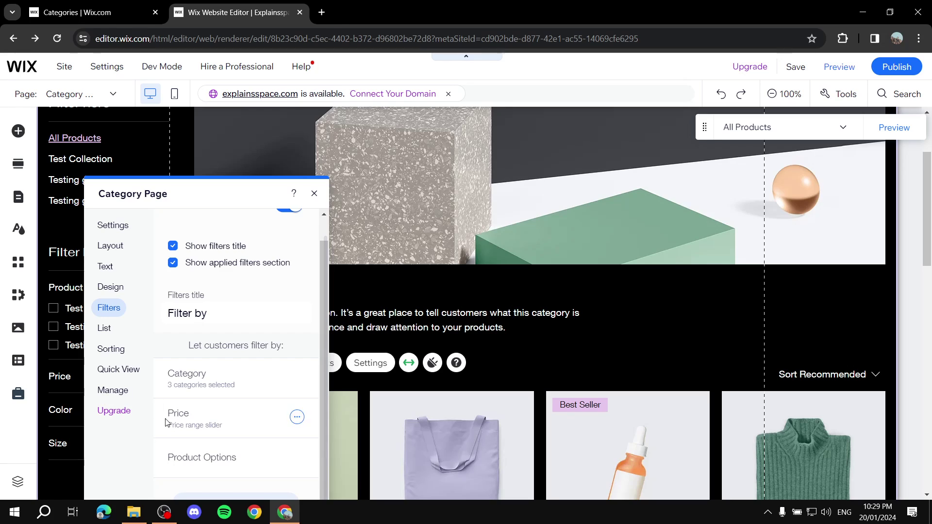
pyautogui.scroll(1, 219, 415)
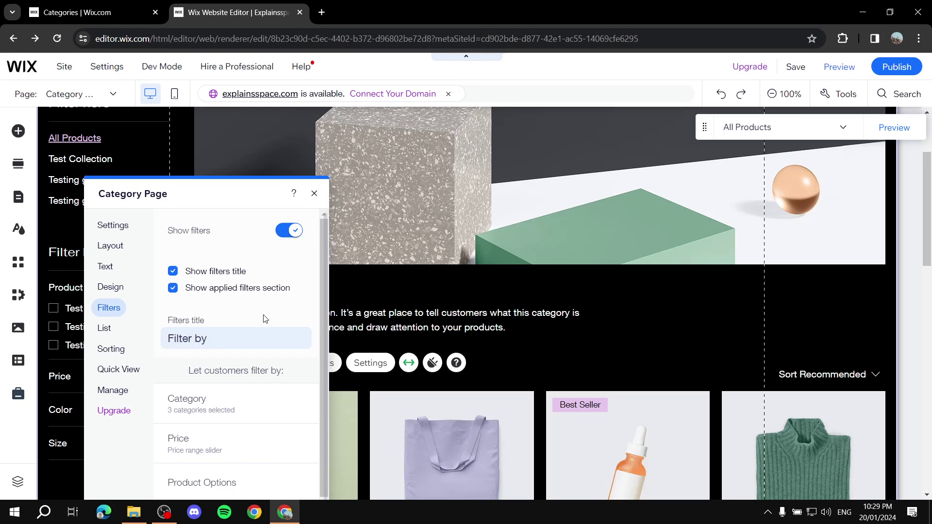
pyautogui.click(234, 340)
pyautogui.hotkey('ctrl', 'a')
pyautogui.press('BackSpace')
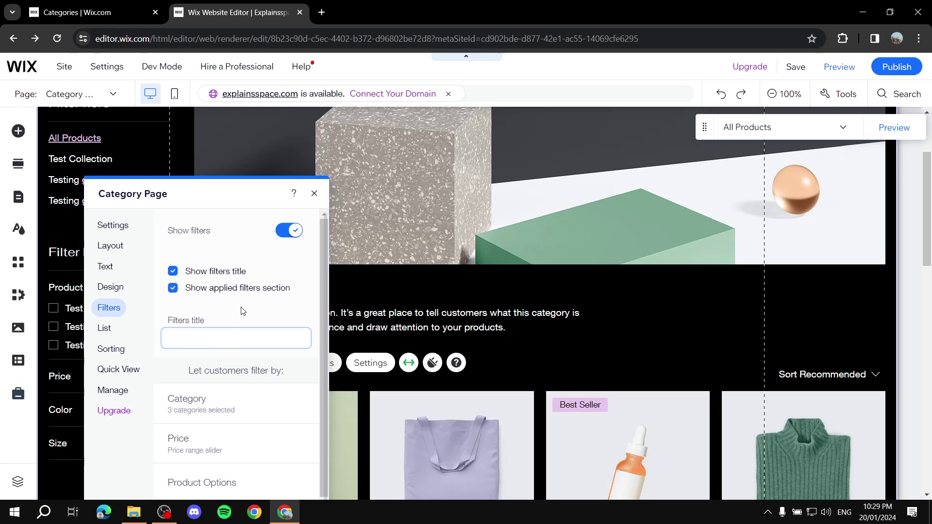
pyautogui.click(209, 220)
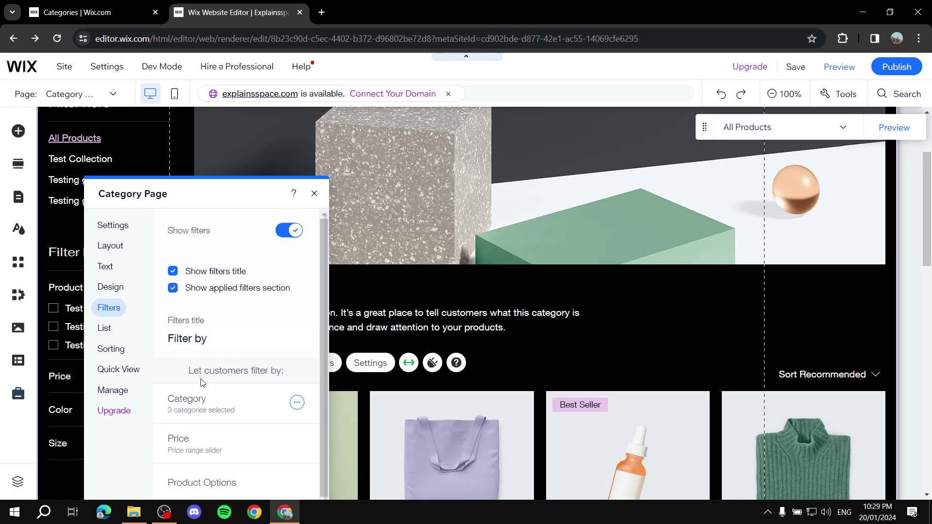
pyautogui.scroll(-1, 246, 383)
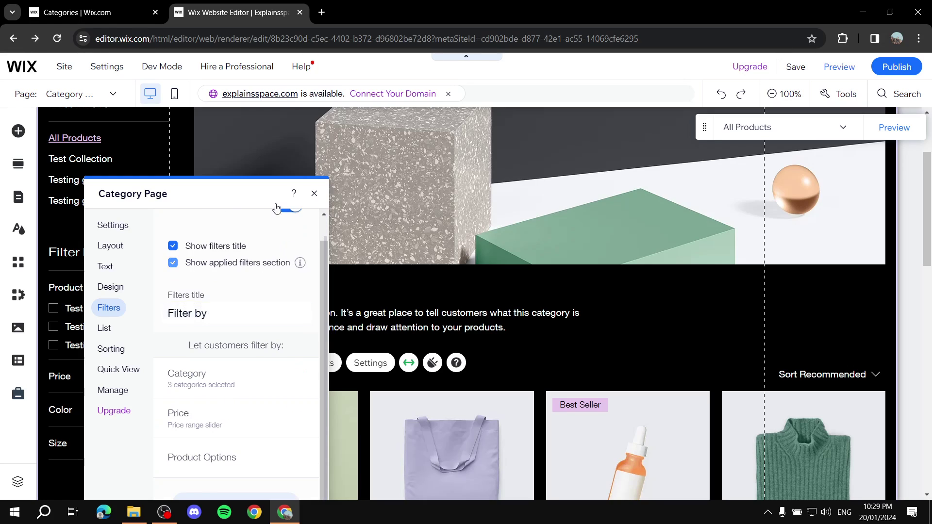
pyautogui.click(314, 194)
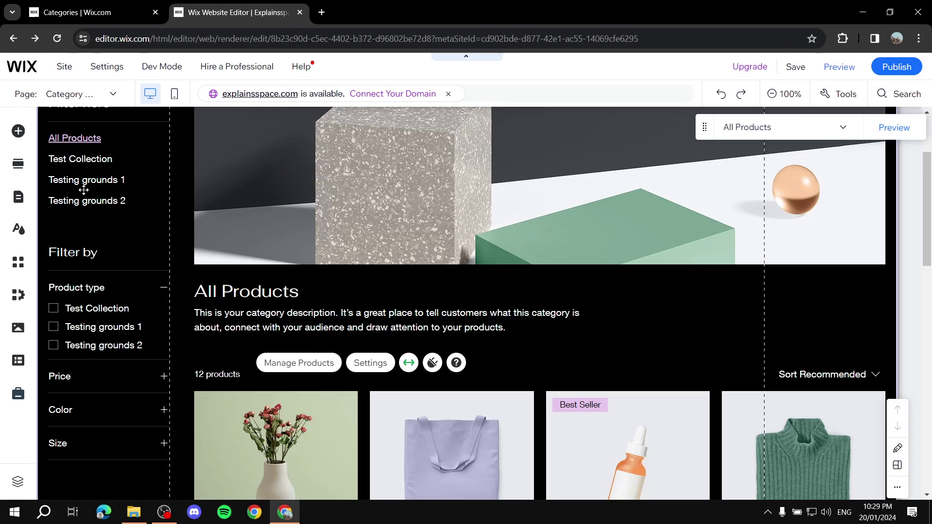
pyautogui.scroll(3, 83, 190)
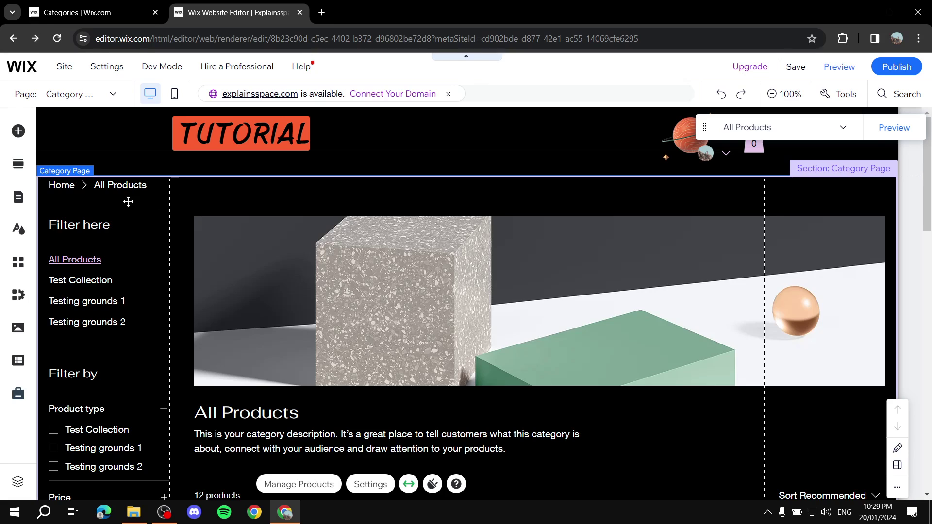
pyautogui.scroll(-2, 92, 223)
pyautogui.scroll(1, 134, 185)
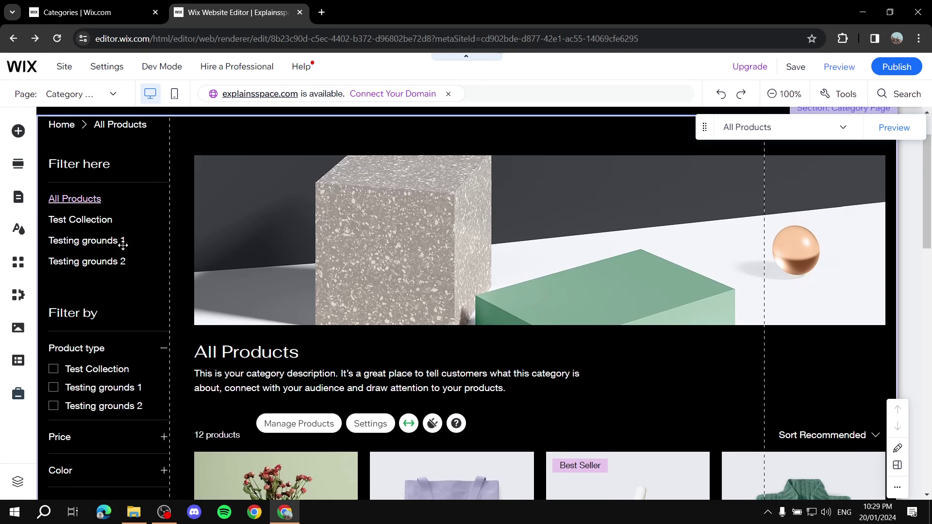
pyautogui.scroll(-2, 102, 226)
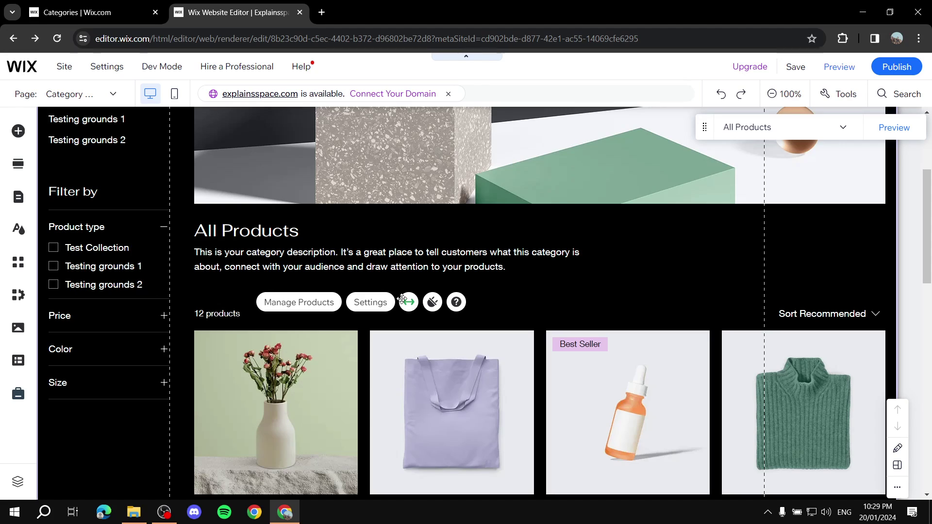
pyautogui.scroll(1, 104, 129)
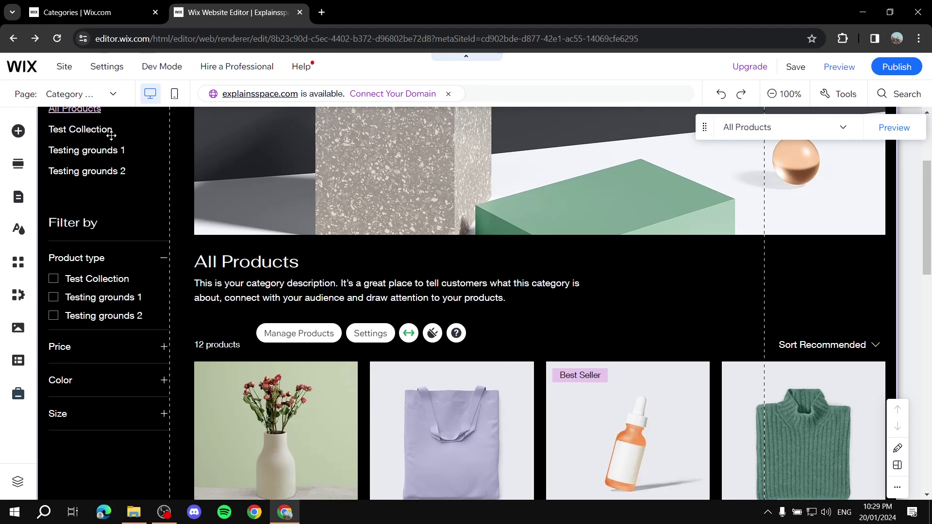
pyautogui.scroll(1, 99, 193)
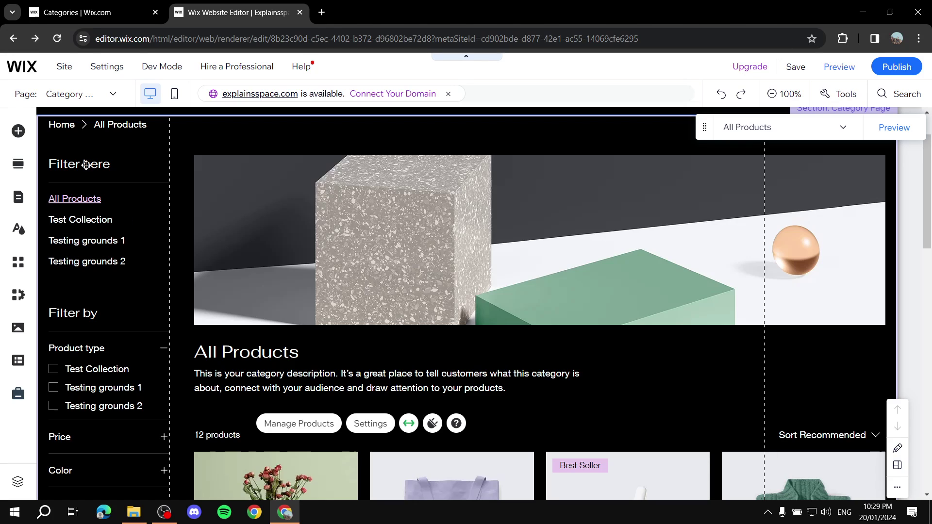
pyautogui.scroll(-2, 142, 306)
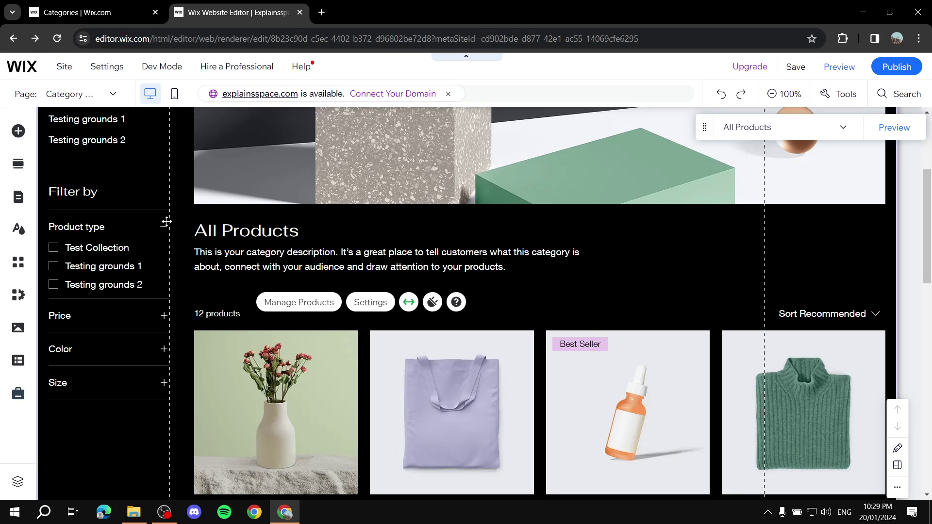
# - Hide the Category filter in the Filters settings, leaving Price, Color and Size
pyautogui.click(141, 168)
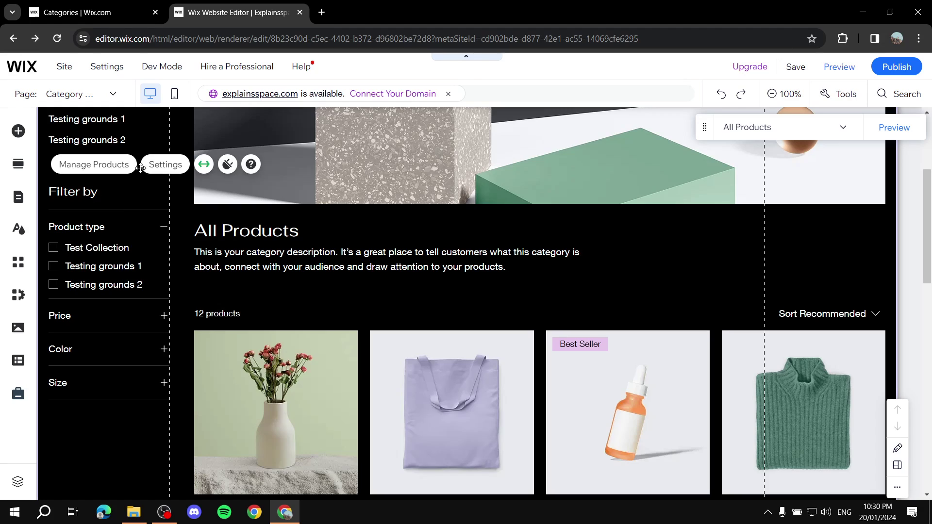
pyautogui.click(165, 164)
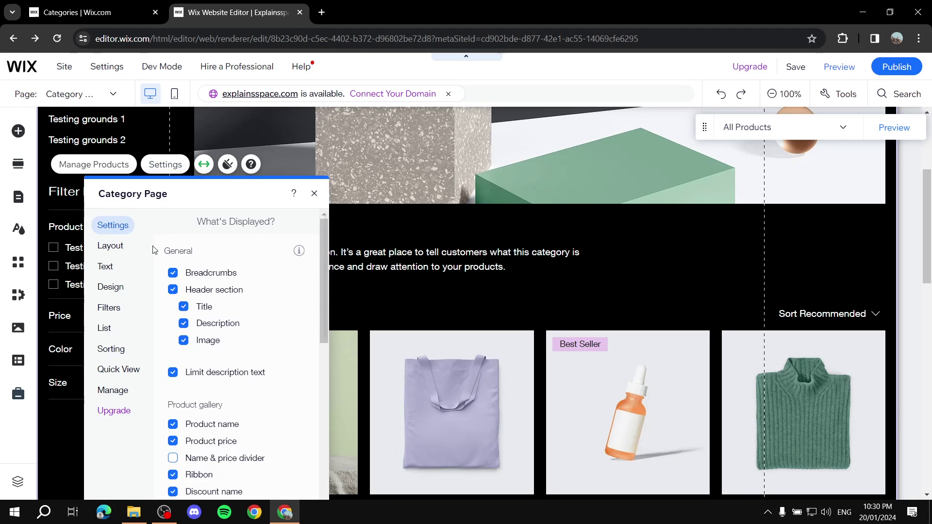
pyautogui.click(117, 304)
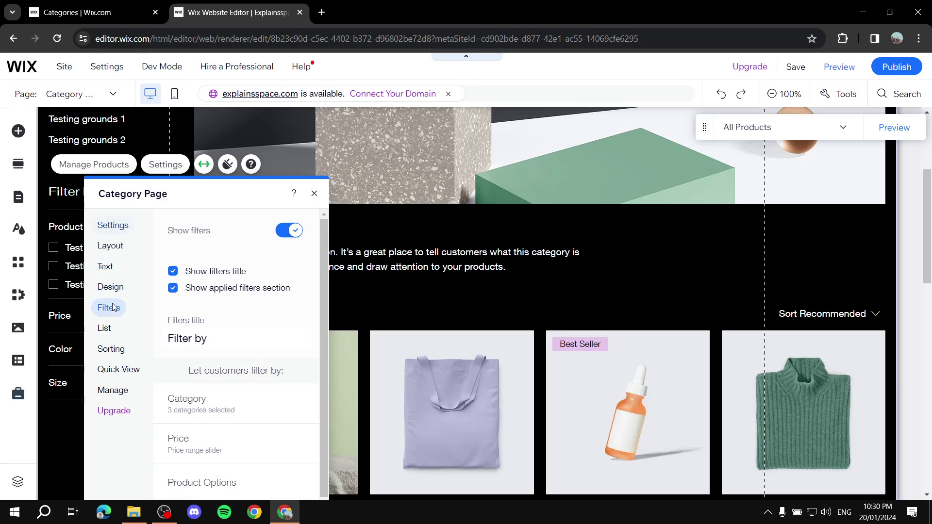
pyautogui.scroll(-1, 272, 326)
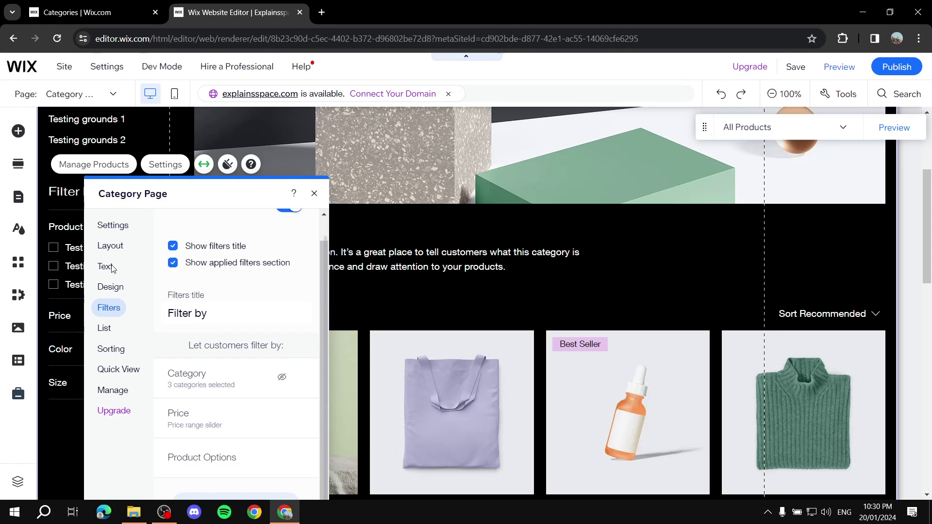
pyautogui.click(281, 377)
pyautogui.click(314, 193)
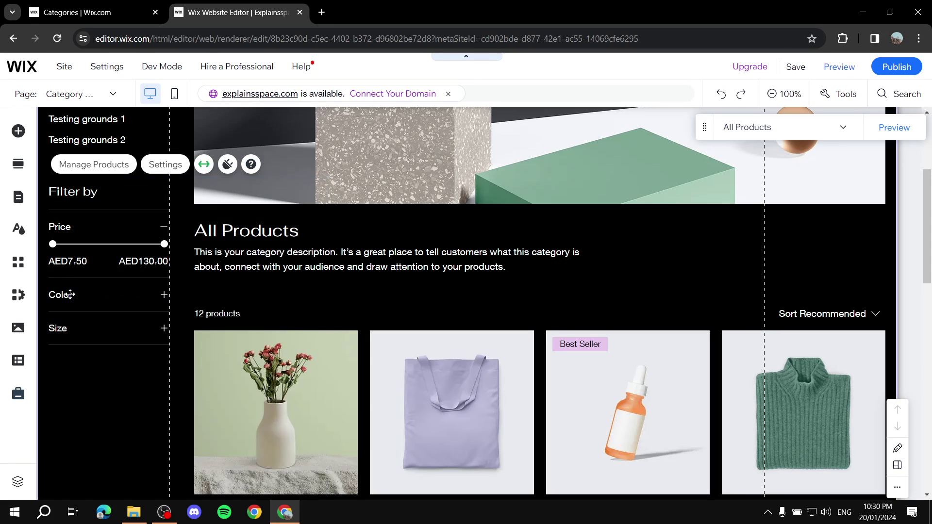
# - Save the site and dismiss the 'Your changes are saved' confirmation
pyautogui.scroll(3, 190, 346)
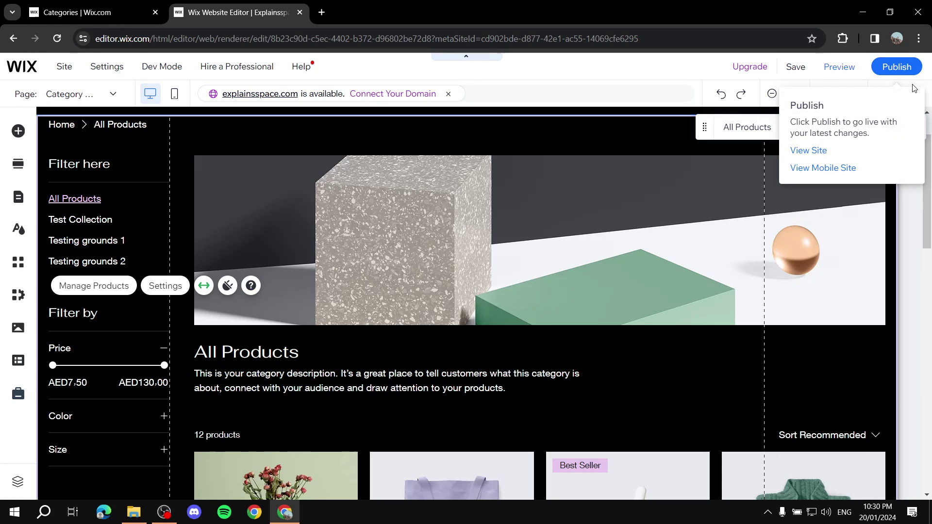
pyautogui.click(796, 67)
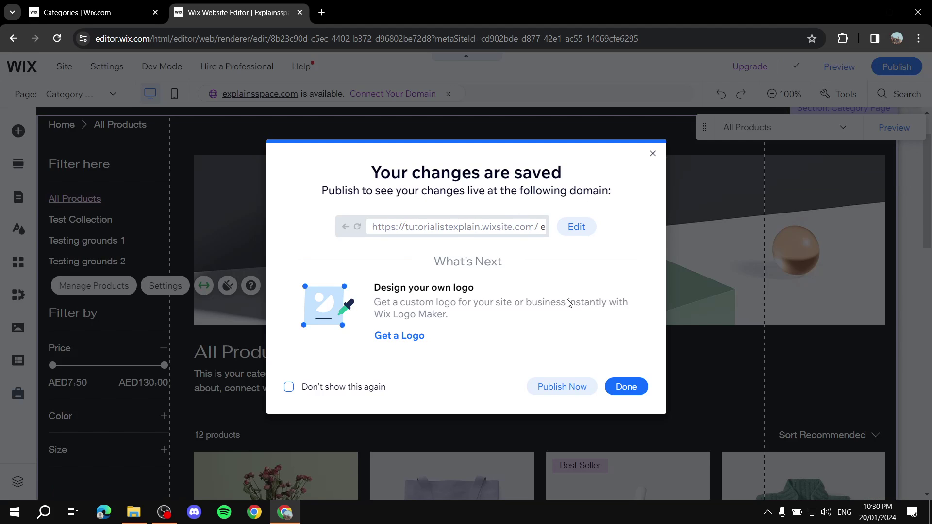
pyautogui.click(625, 387)
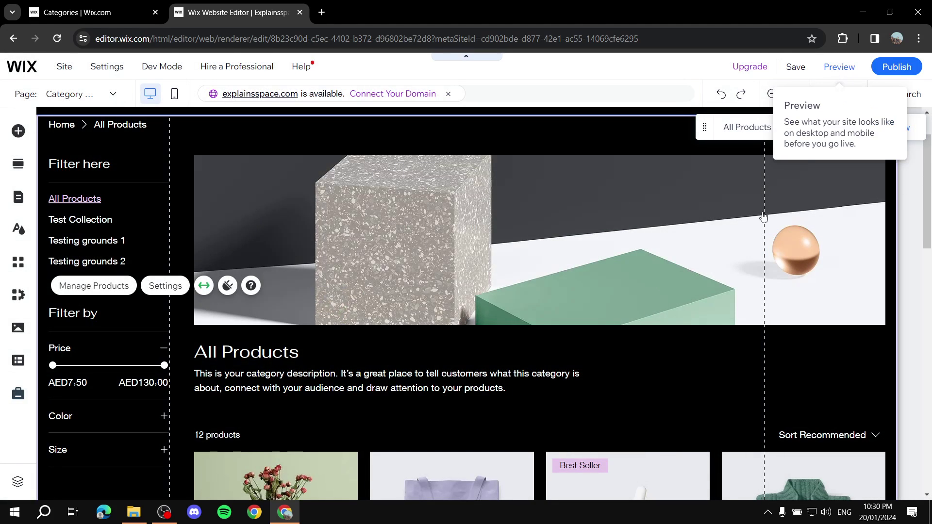
pyautogui.scroll(1, 777, 267)
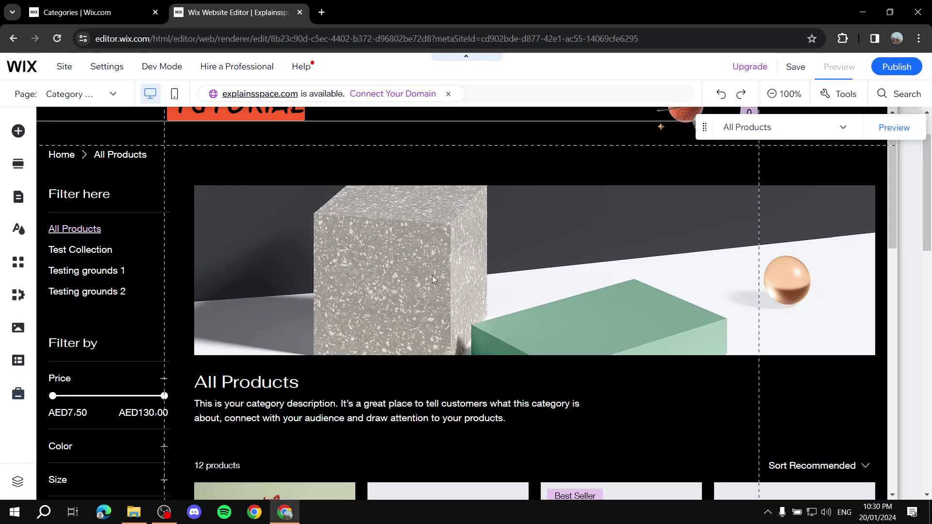
# - Preview the store page, test the price slider and expand the Color and Size filters
pyautogui.hotkey('ctrl', 'shift', 'p')
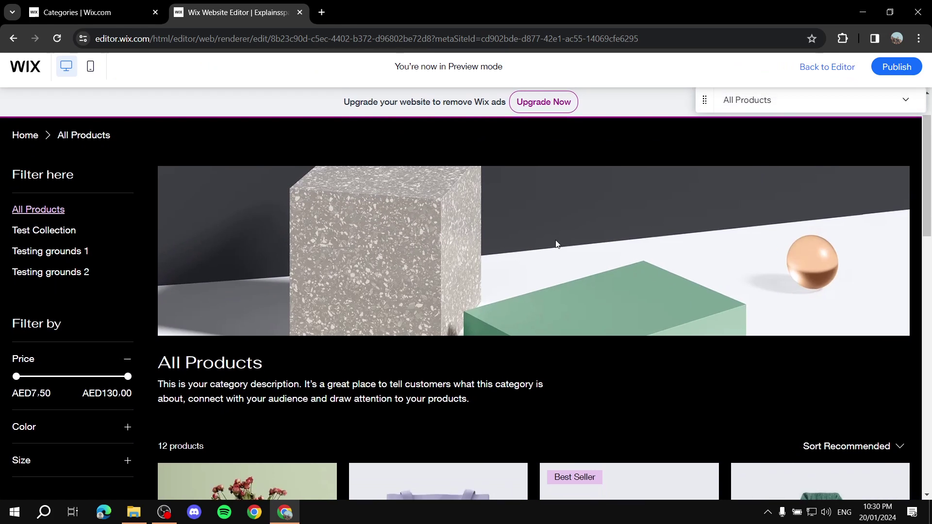
pyautogui.scroll(-1, 195, 339)
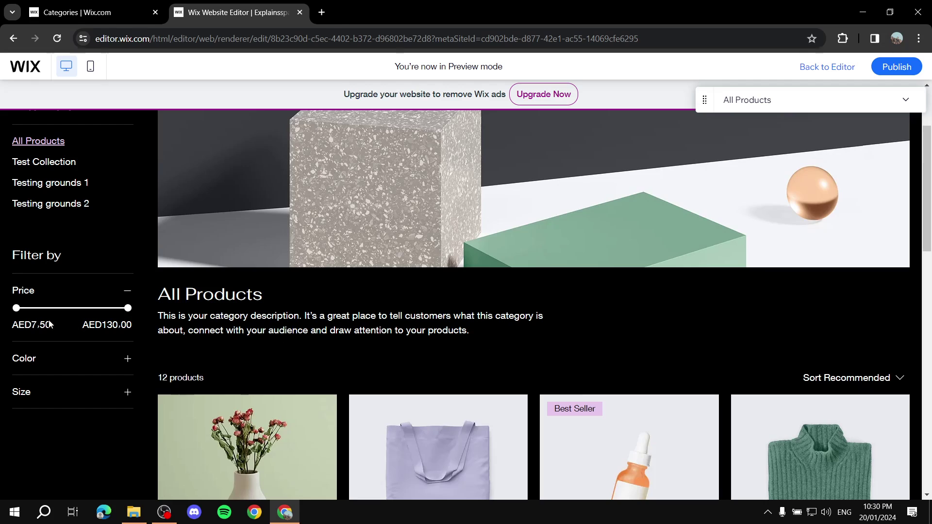
pyautogui.moveTo(16, 308)
pyautogui.mouseDown()
pyautogui.moveTo(121, 309)
pyautogui.moveTo(15, 309)
pyautogui.mouseUp()
pyautogui.click(128, 361)
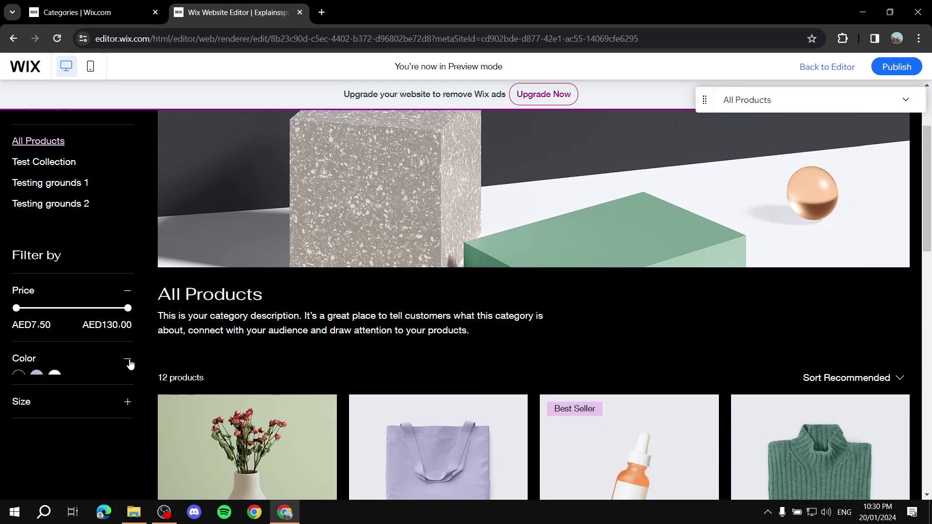
pyautogui.click(122, 410)
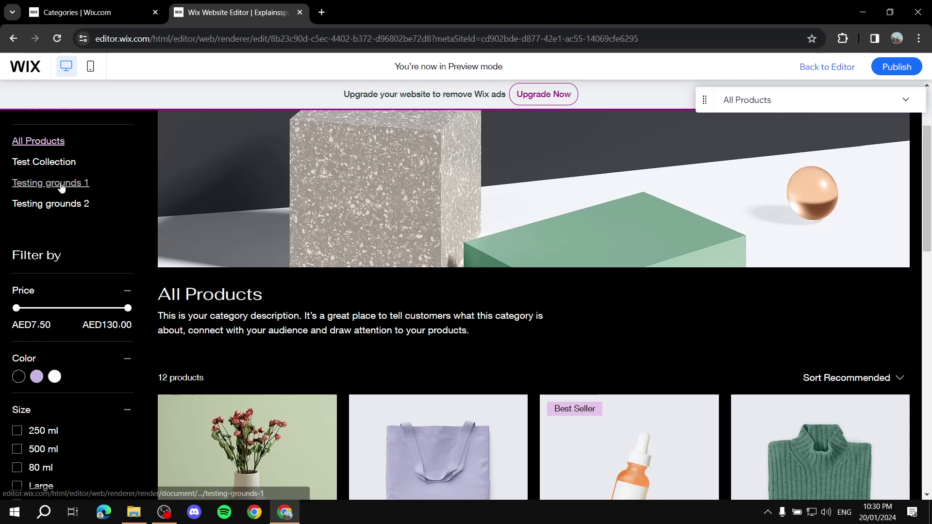
# - Open Testing grounds 1, sort by Name A-Z, then return to the editor
pyautogui.click(17, 183)
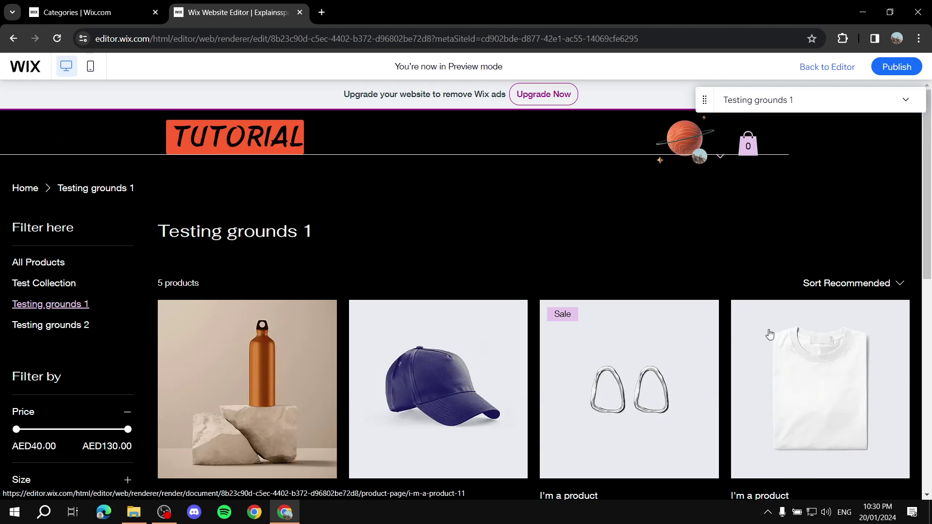
pyautogui.click(884, 283)
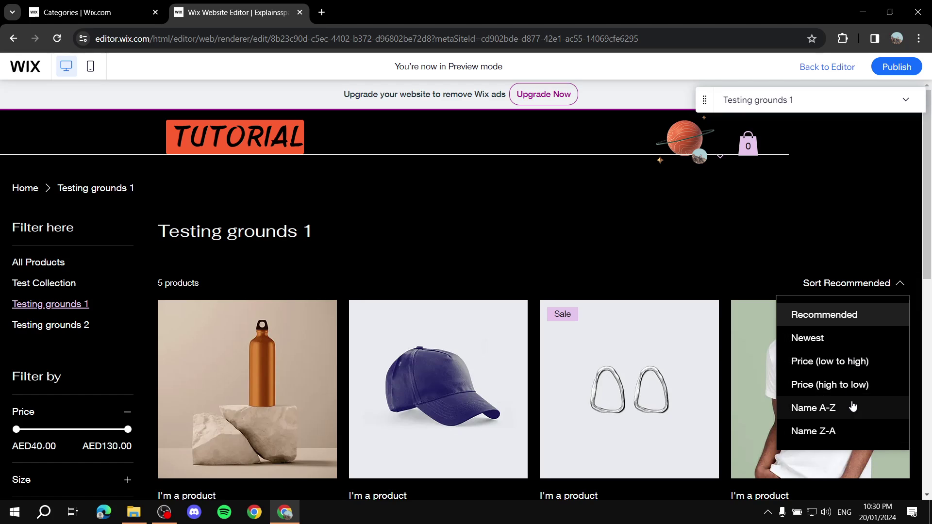
pyautogui.click(730, 385)
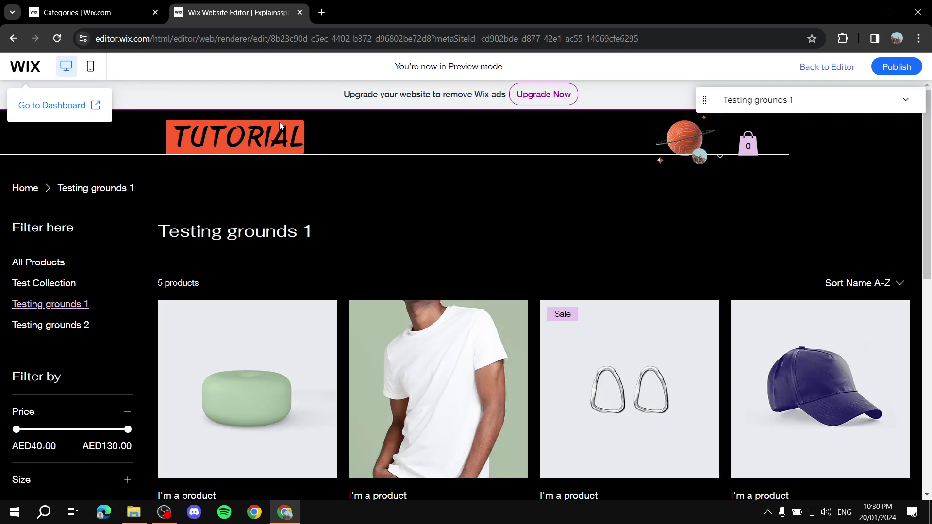
pyautogui.scroll(-1, 680, 136)
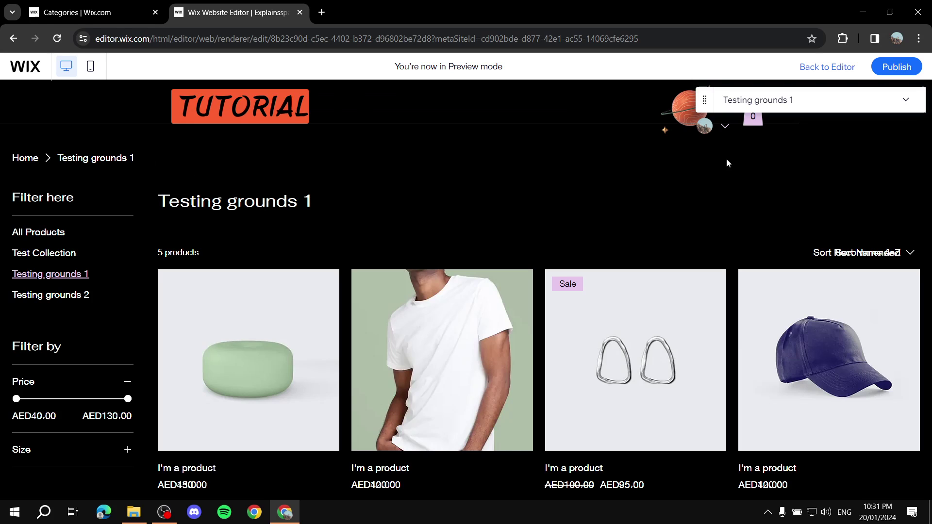
pyautogui.click(826, 67)
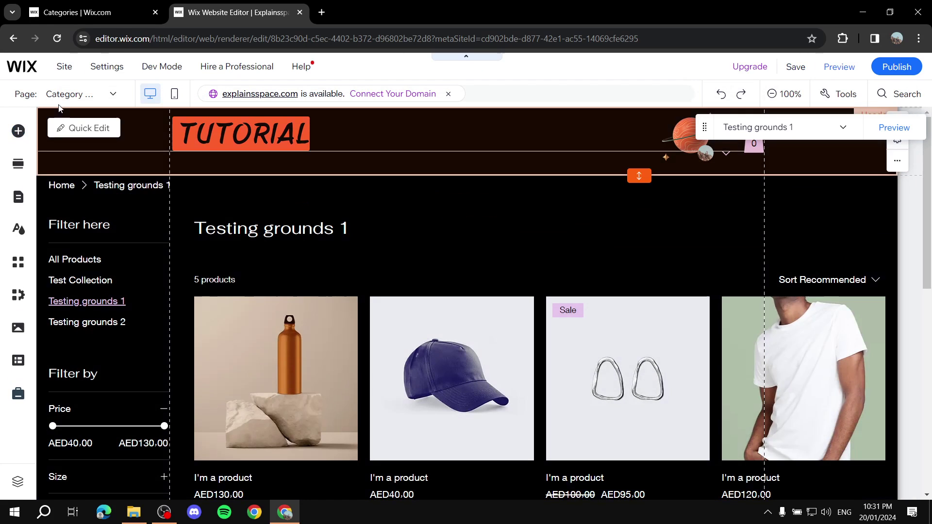
# - Go to the Filters & Sorts page and view the product Slider Gallery's settings
pyautogui.click(73, 93)
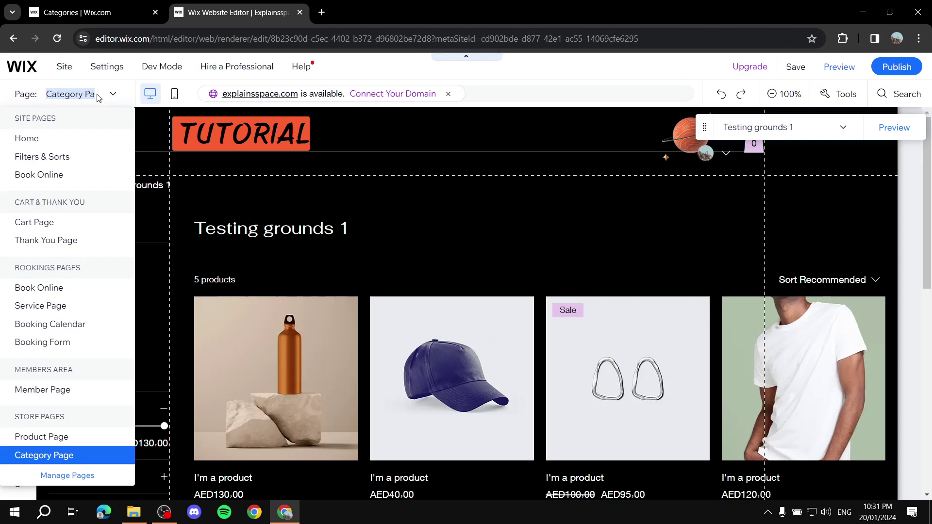
pyautogui.click(68, 157)
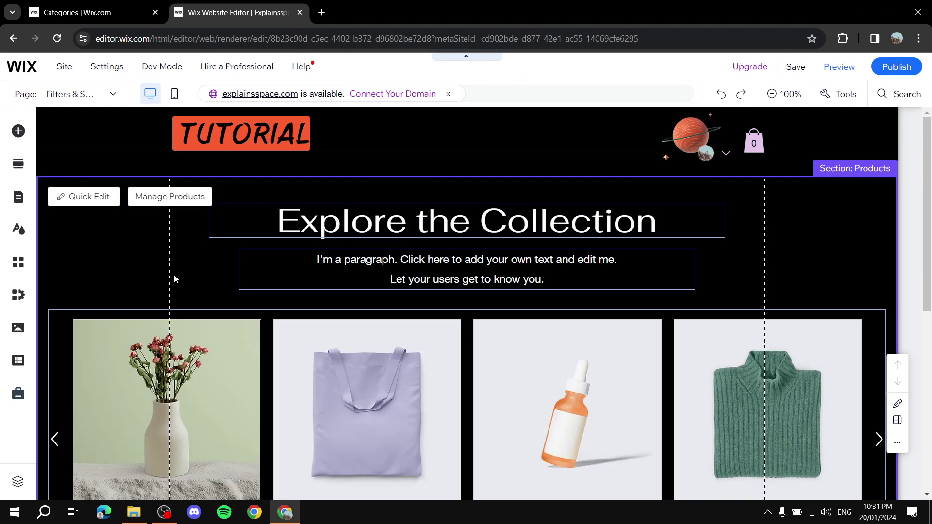
pyautogui.click(206, 336)
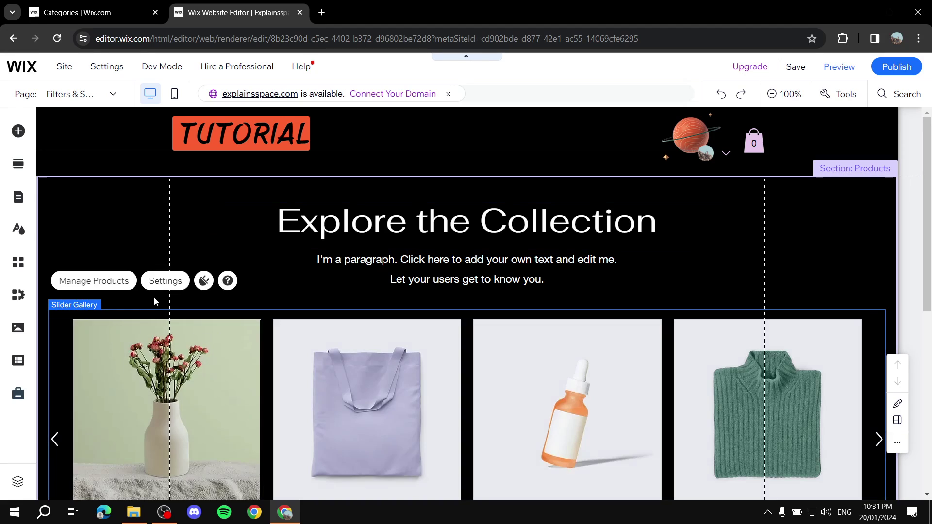
pyautogui.click(162, 282)
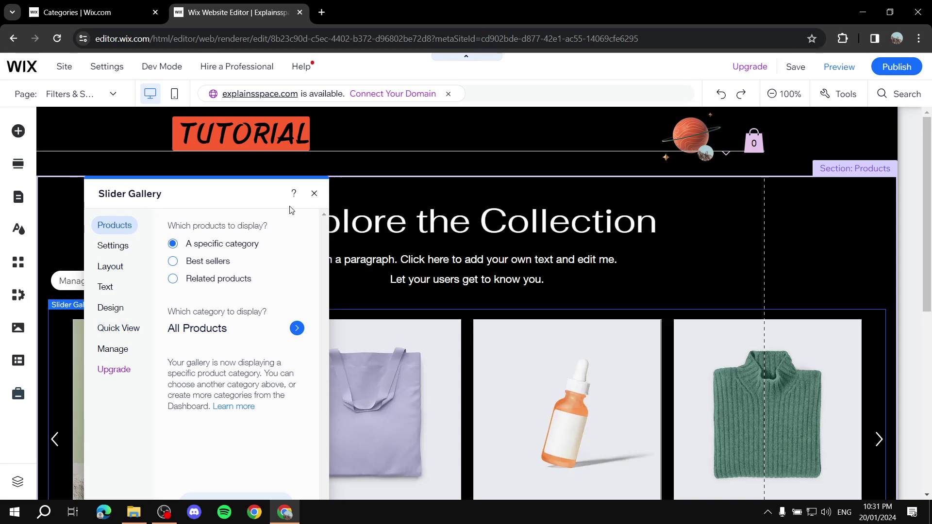
pyautogui.click(315, 193)
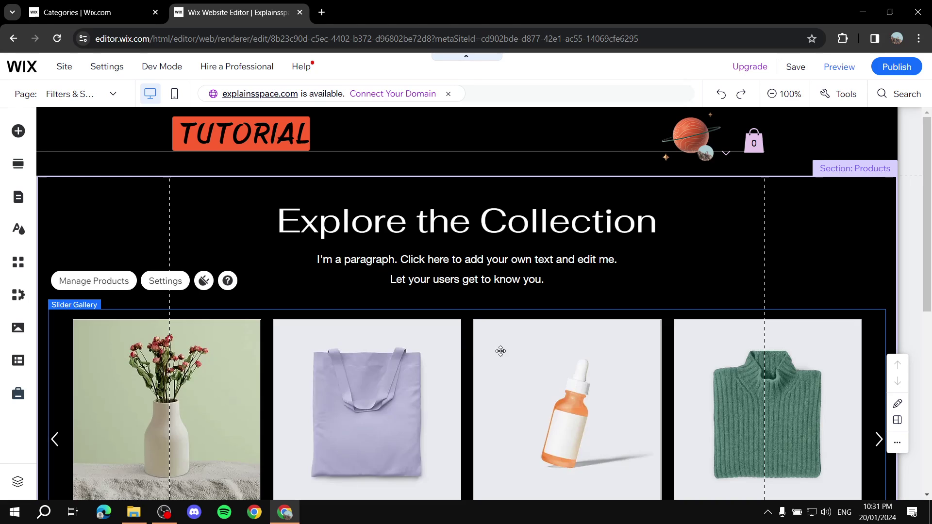
# - Scroll the Explore the Collection page and recheck the slider gallery's settings
pyautogui.scroll(-5, 467, 334)
pyautogui.scroll(3, 468, 334)
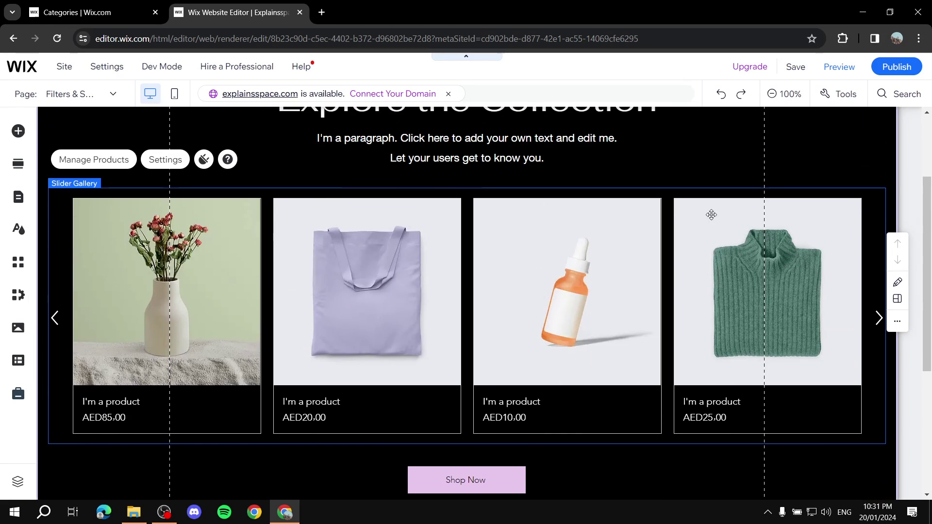
pyautogui.scroll(2, 820, 166)
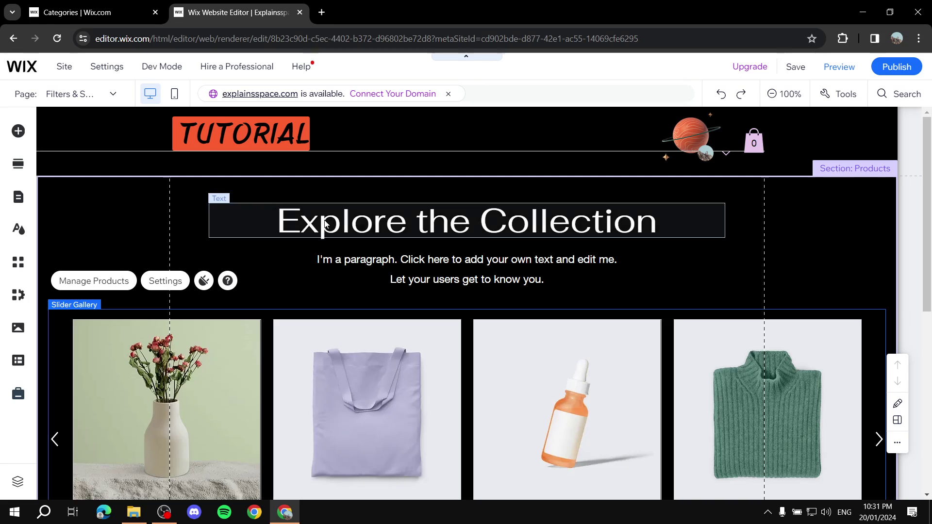
pyautogui.click(166, 281)
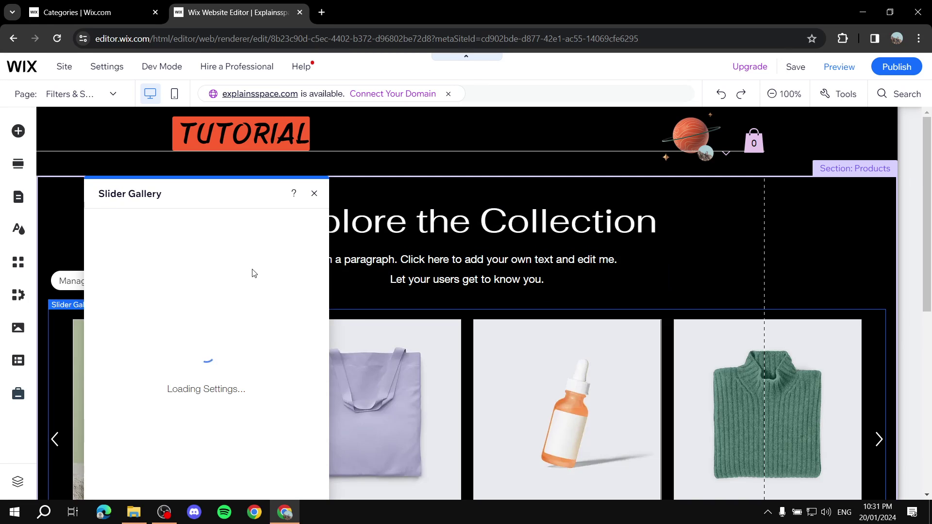
pyautogui.click(314, 196)
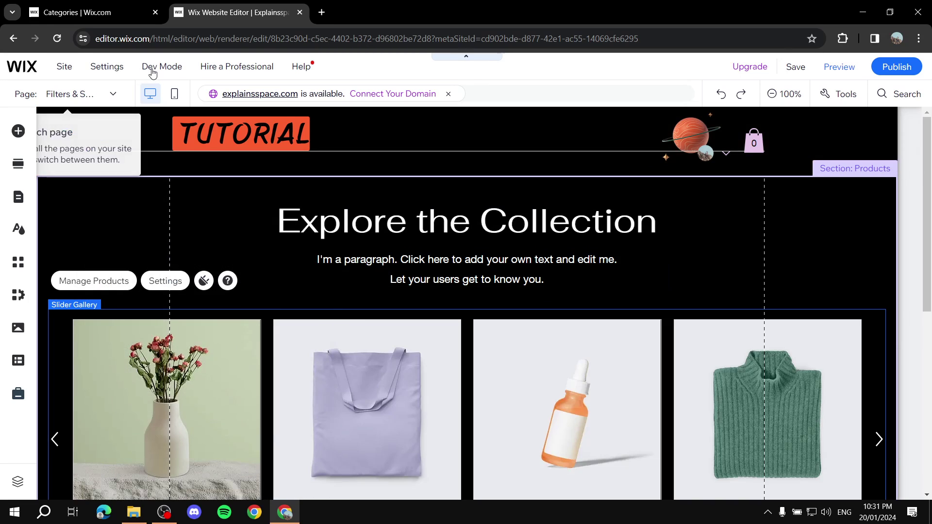